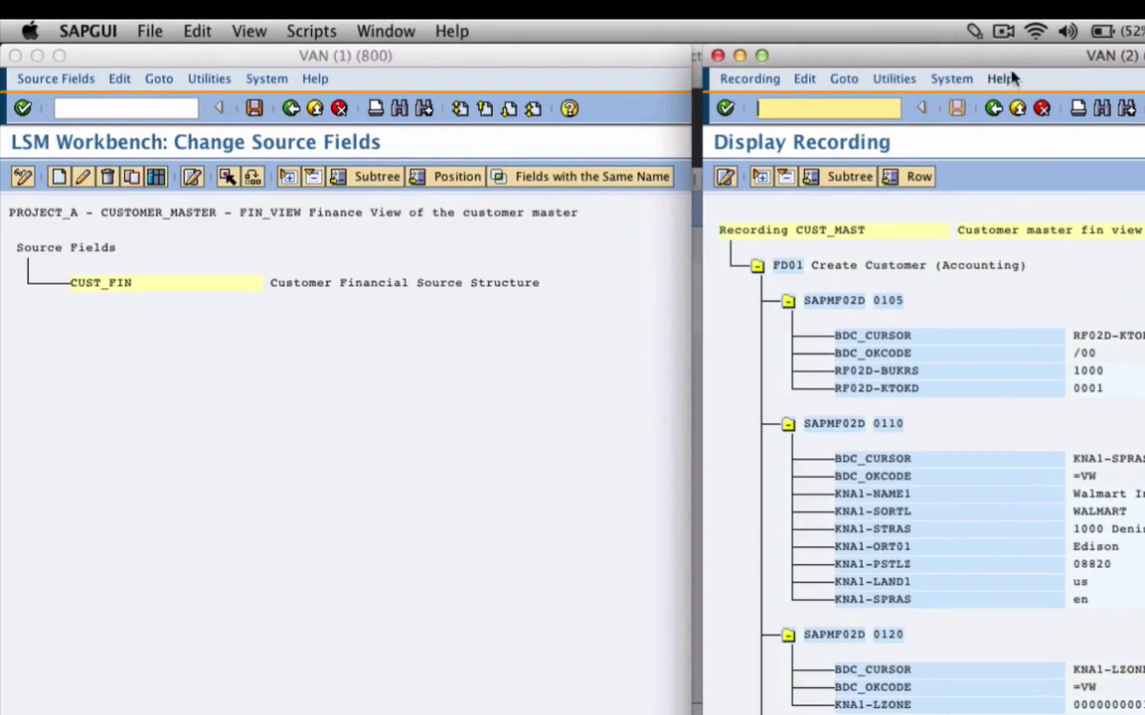
Create the source field BUKRS under the CUST_FIN structure with description Company Code and field length 4
left_click_drag(1028, 57, 979, 57)
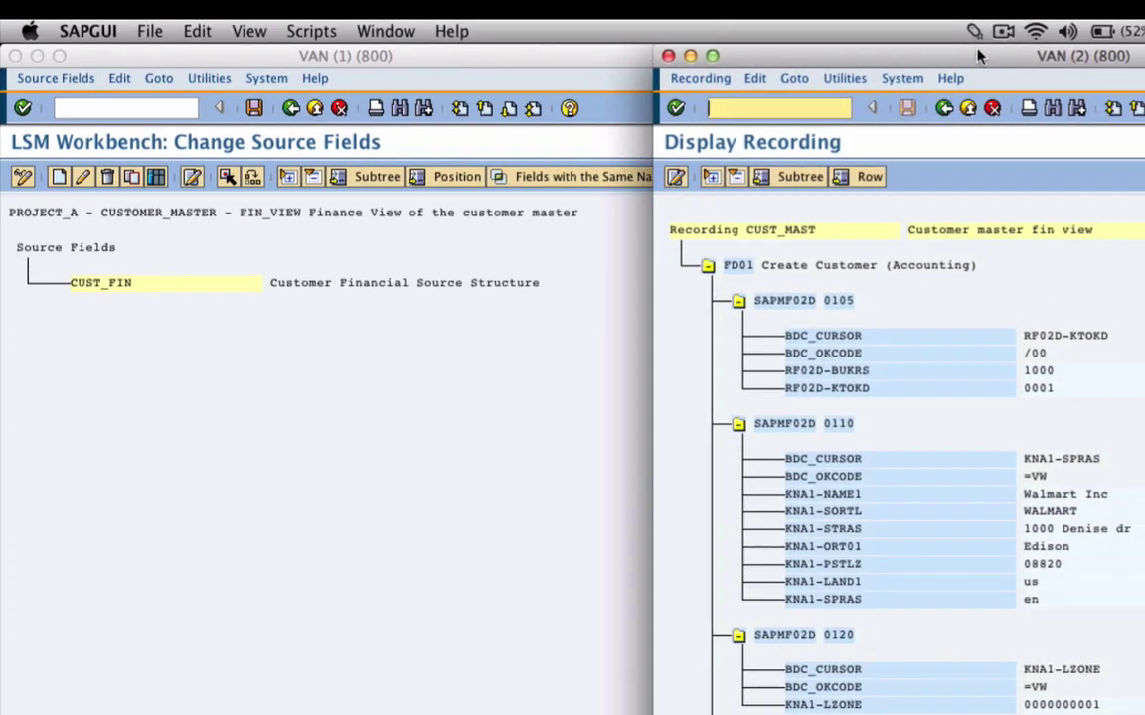
left_click(117, 283)
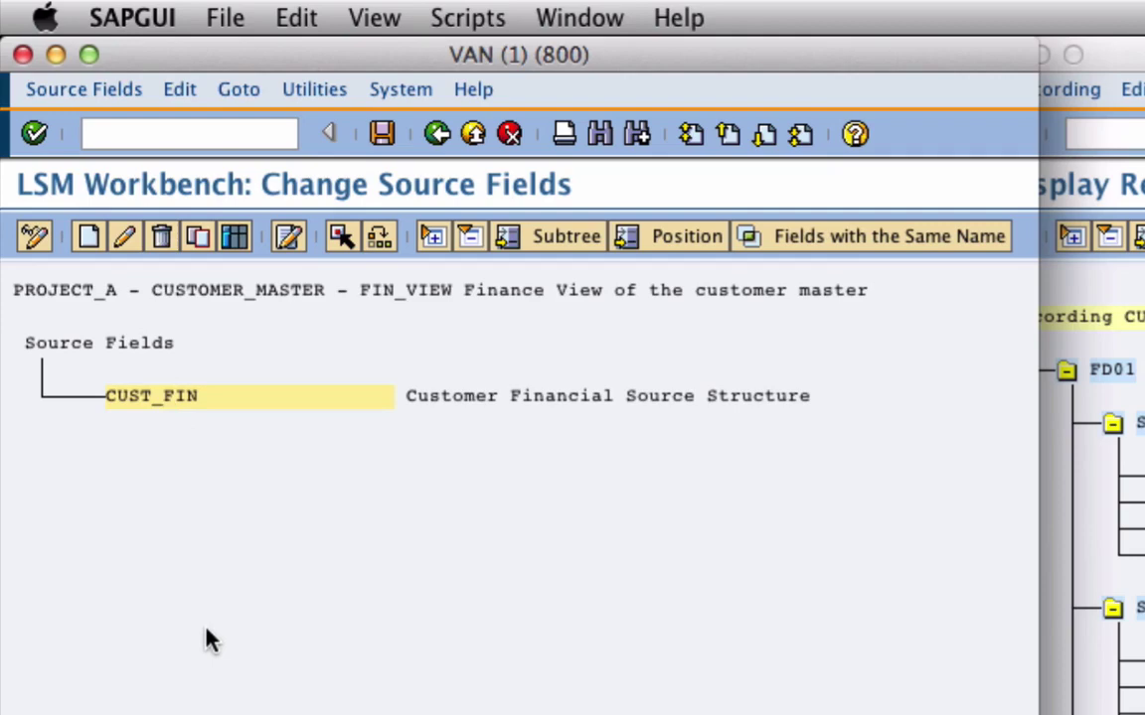
left_click(95, 243)
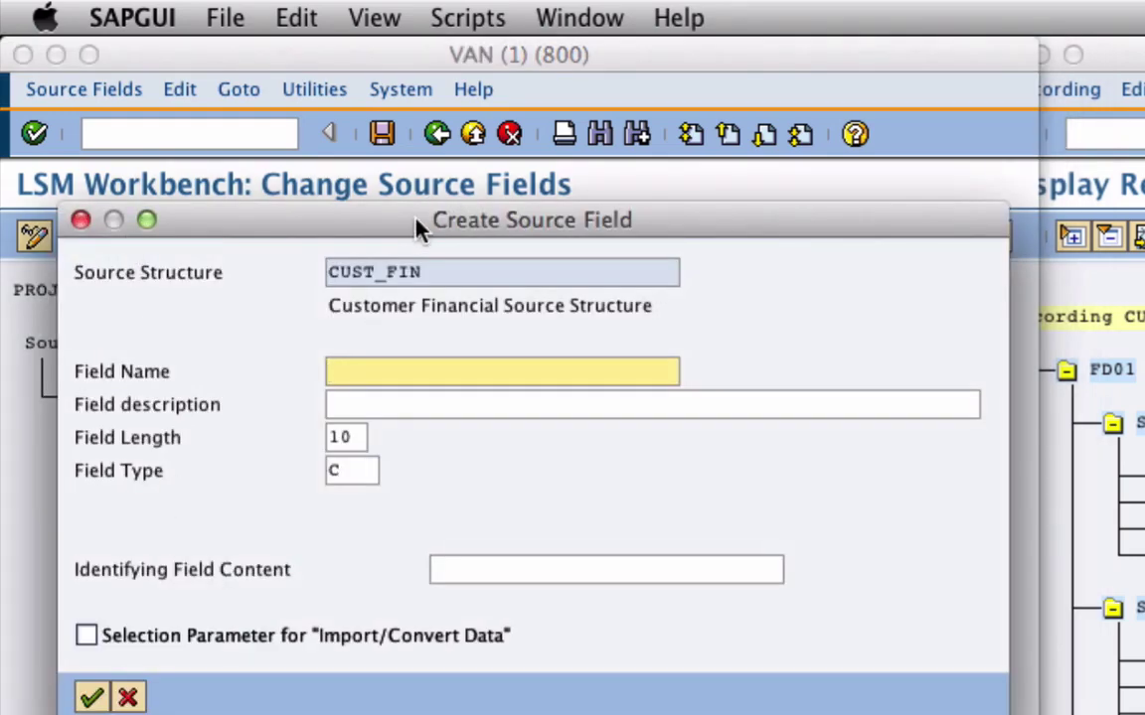
left_click_drag(417, 224, 388, 487)
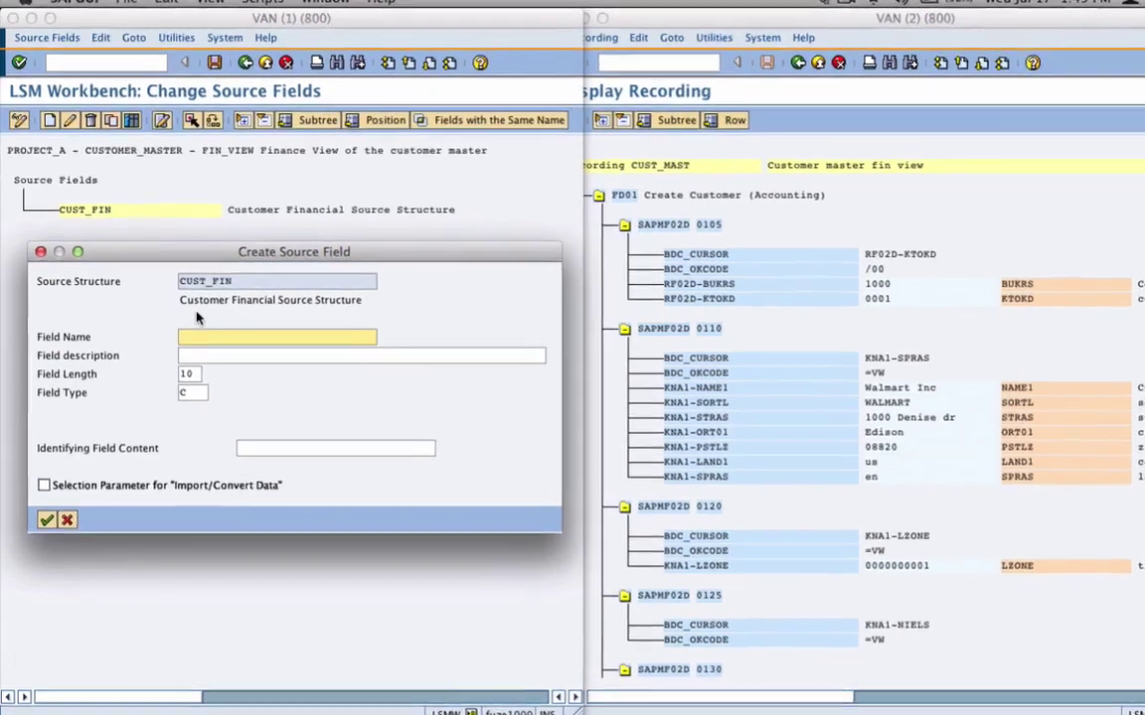
type("BUKRS")
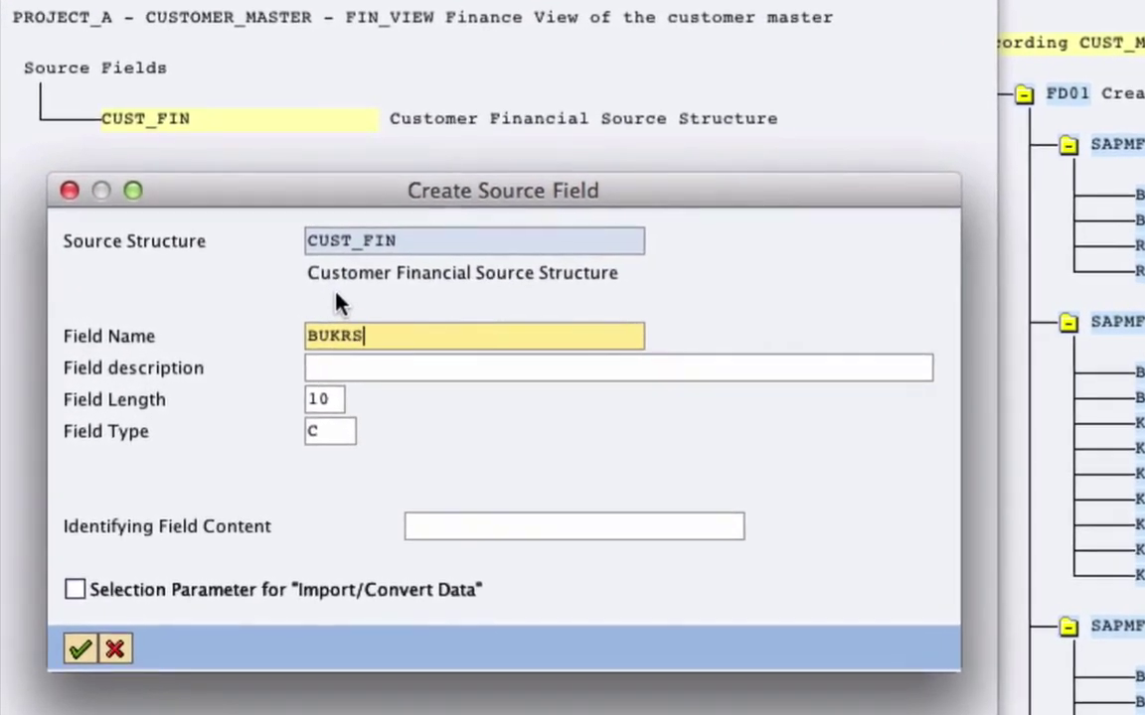
key("Tab")
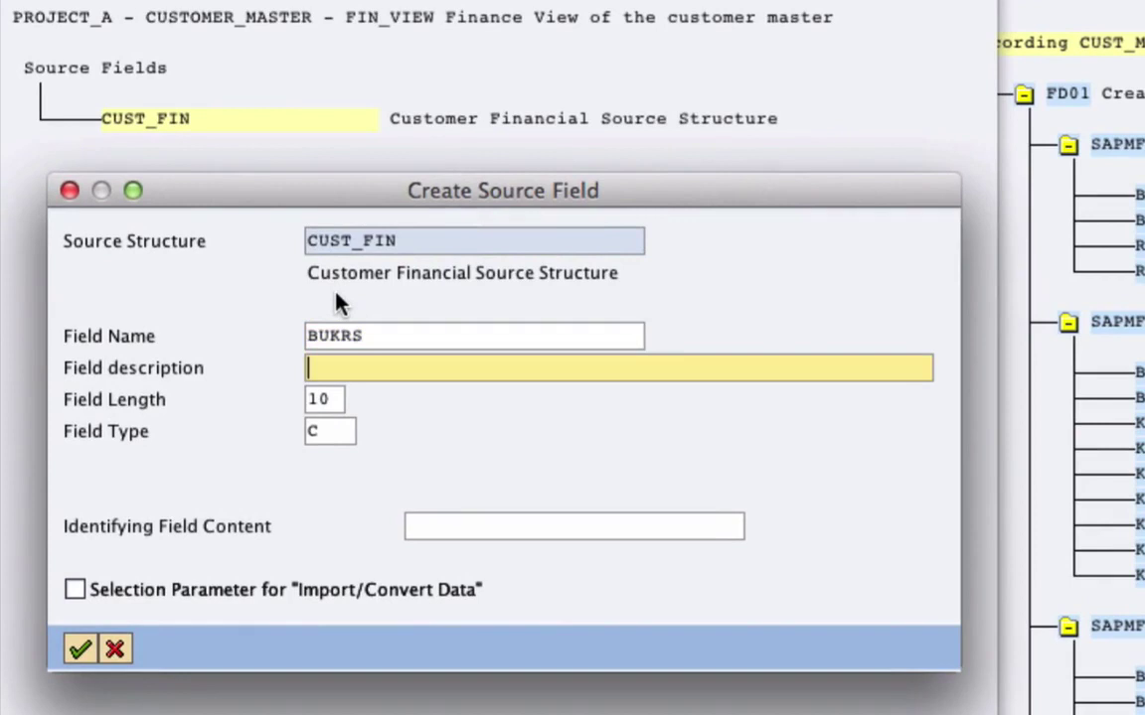
type("Company Code")
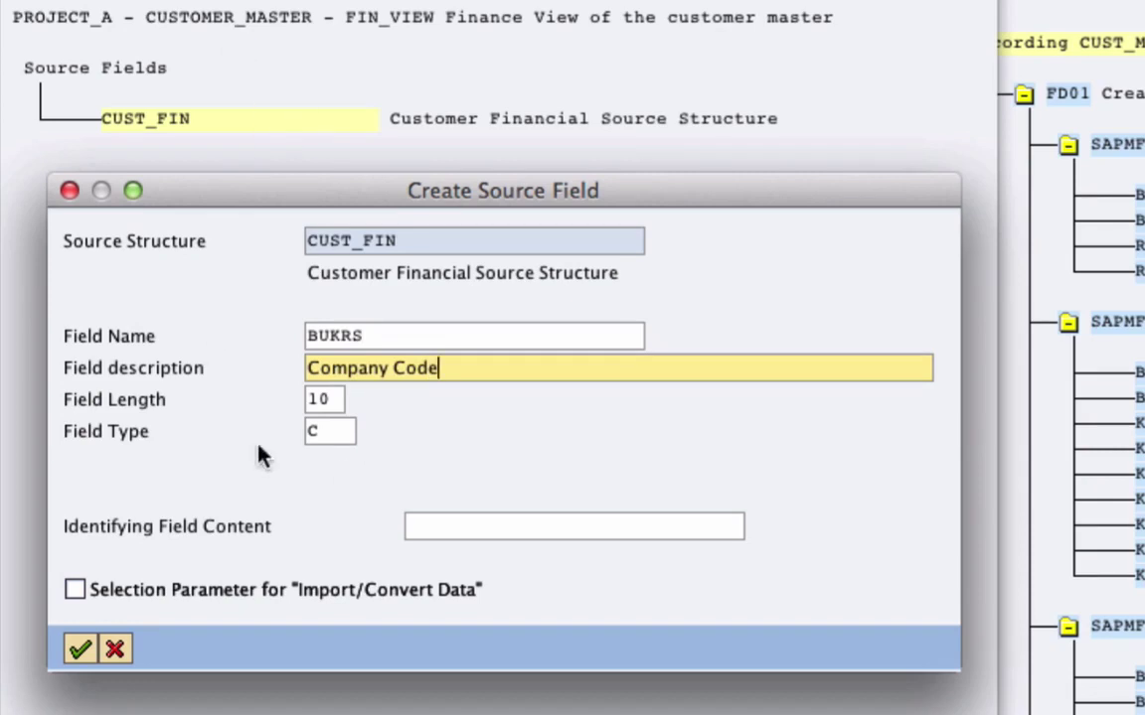
key("Tab")
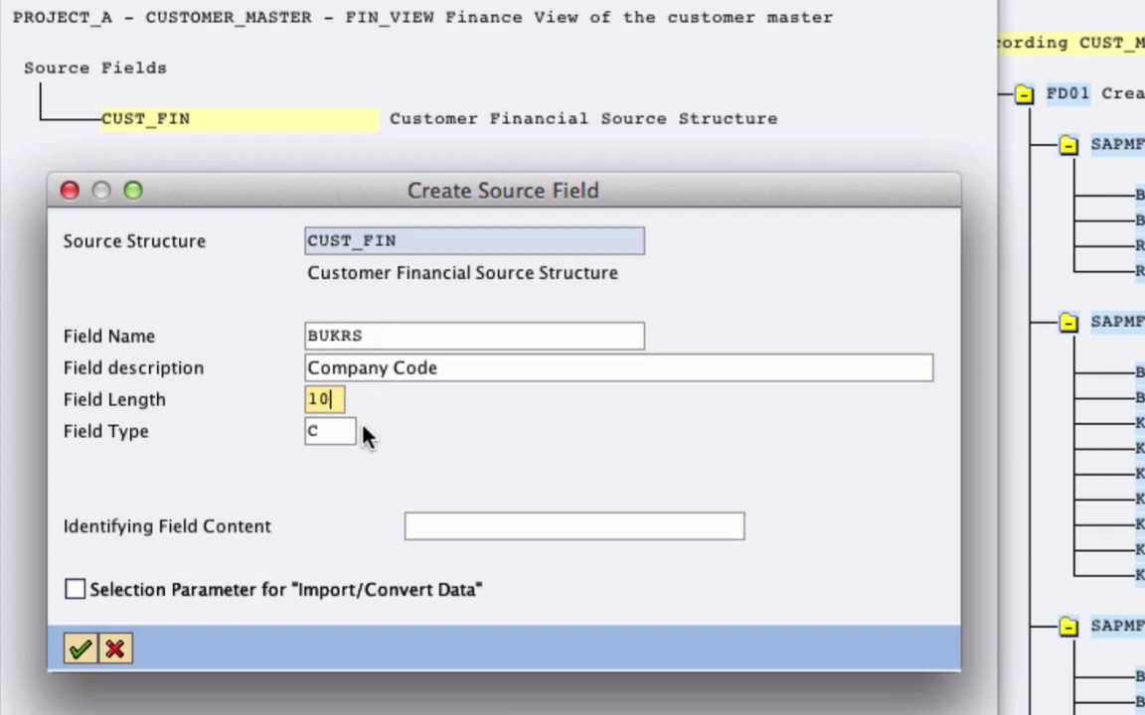
key("BackSpace")
key("BackSpace")
type("4")
left_click(80, 648)
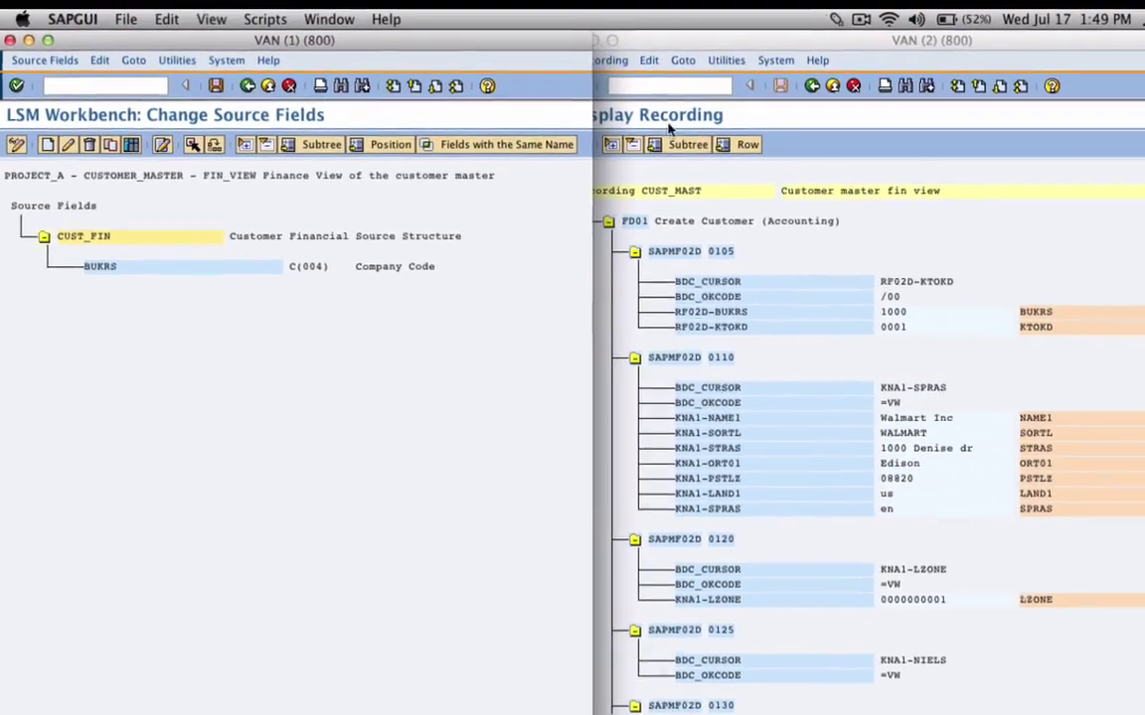
Start transaction FD01 in a new session from the recording window with the command /ofd01
left_click(735, 56)
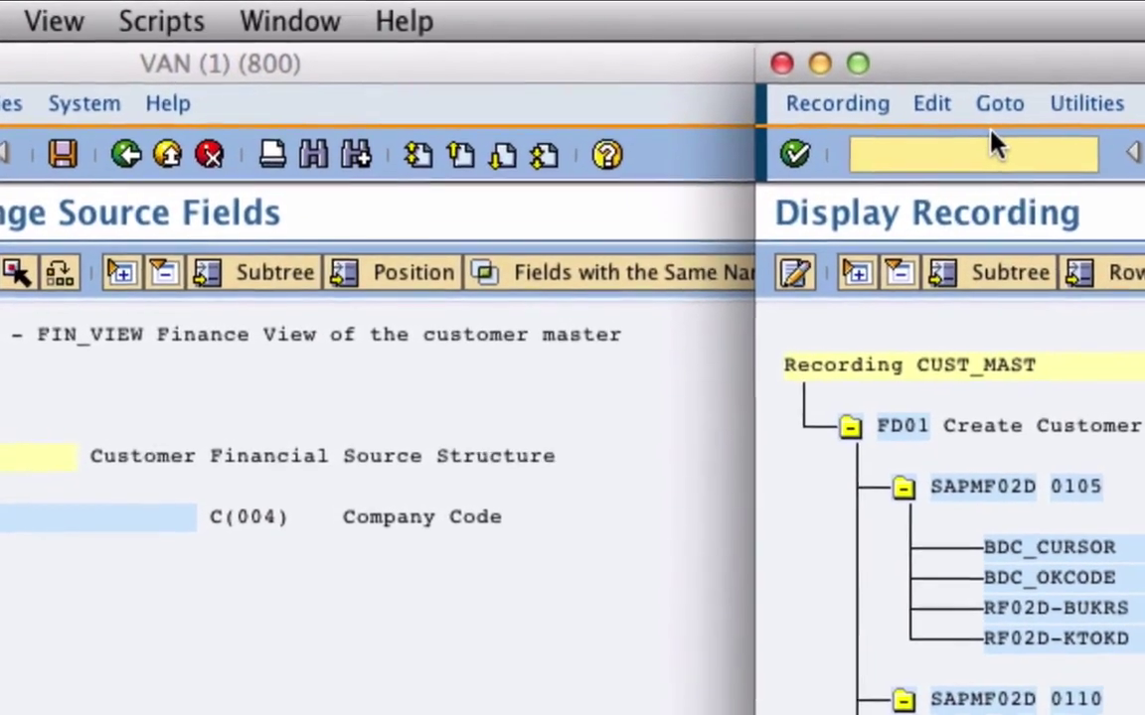
type("/o")
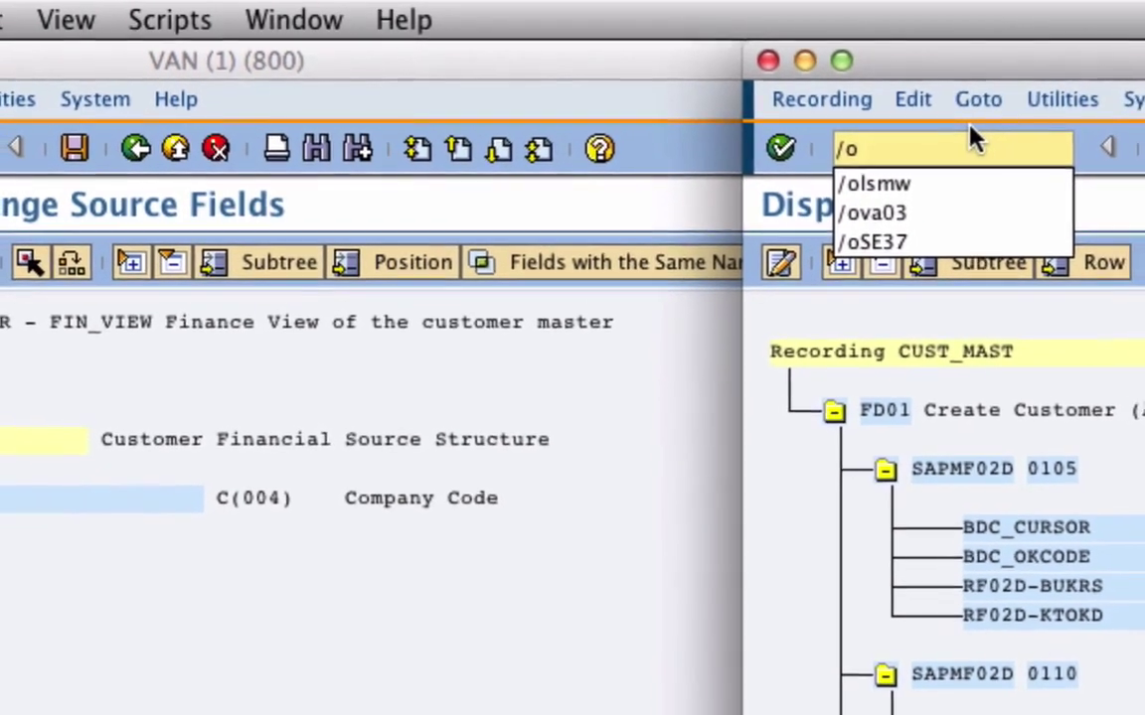
type("fd01")
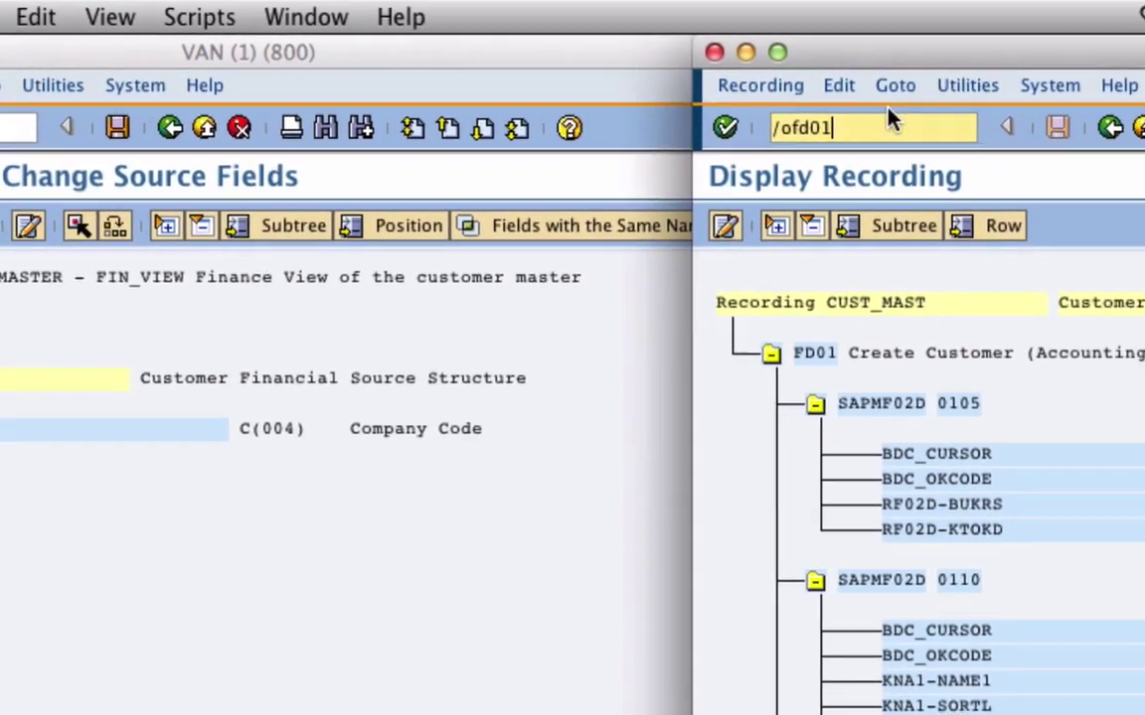
key("Return")
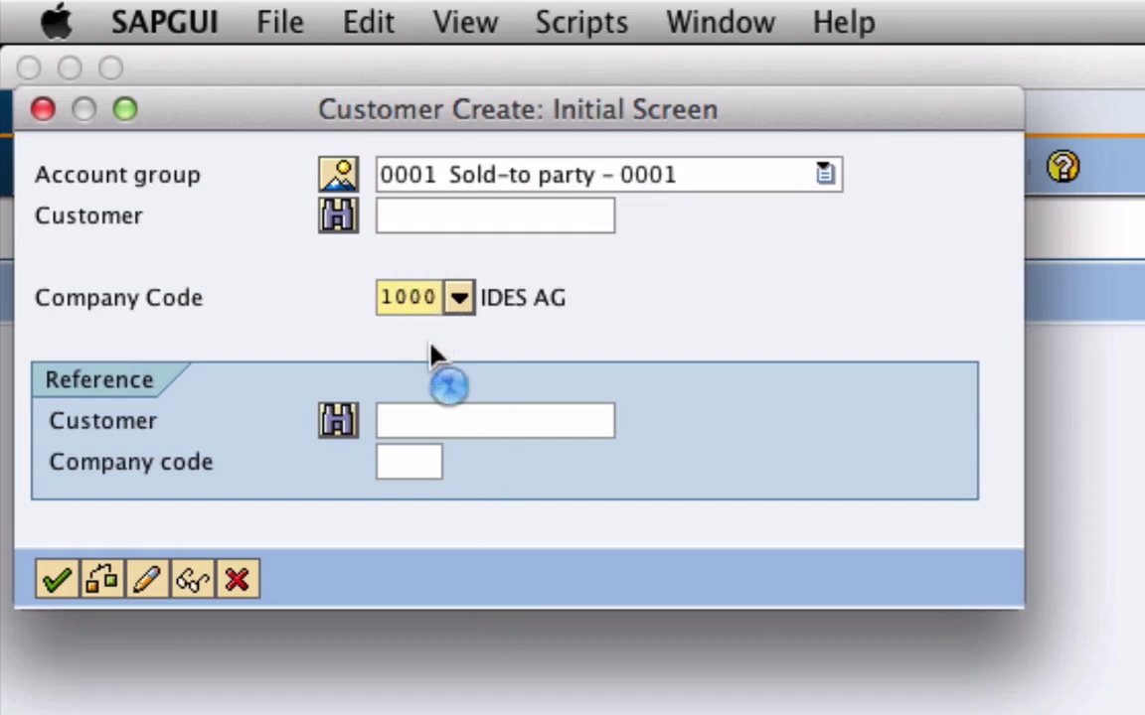
Display the technical information from the field help of Company Code on the customer creation screen
key("F1")
left_click_drag(335, 94, 1004, 343)
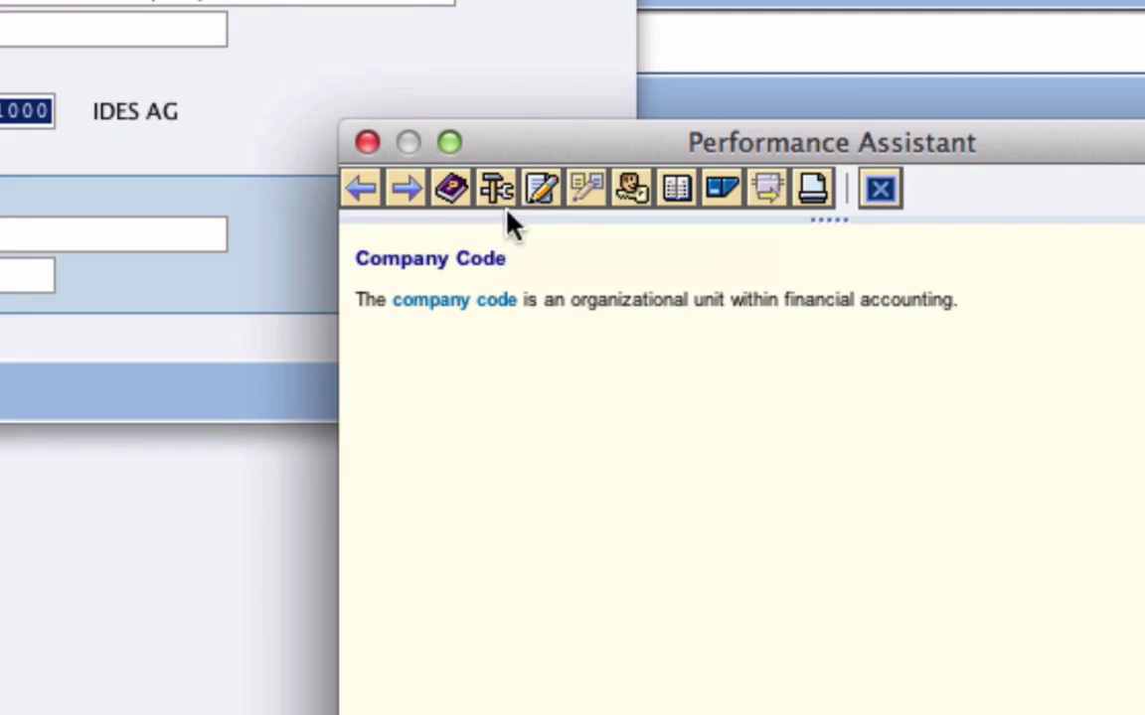
left_click(497, 195)
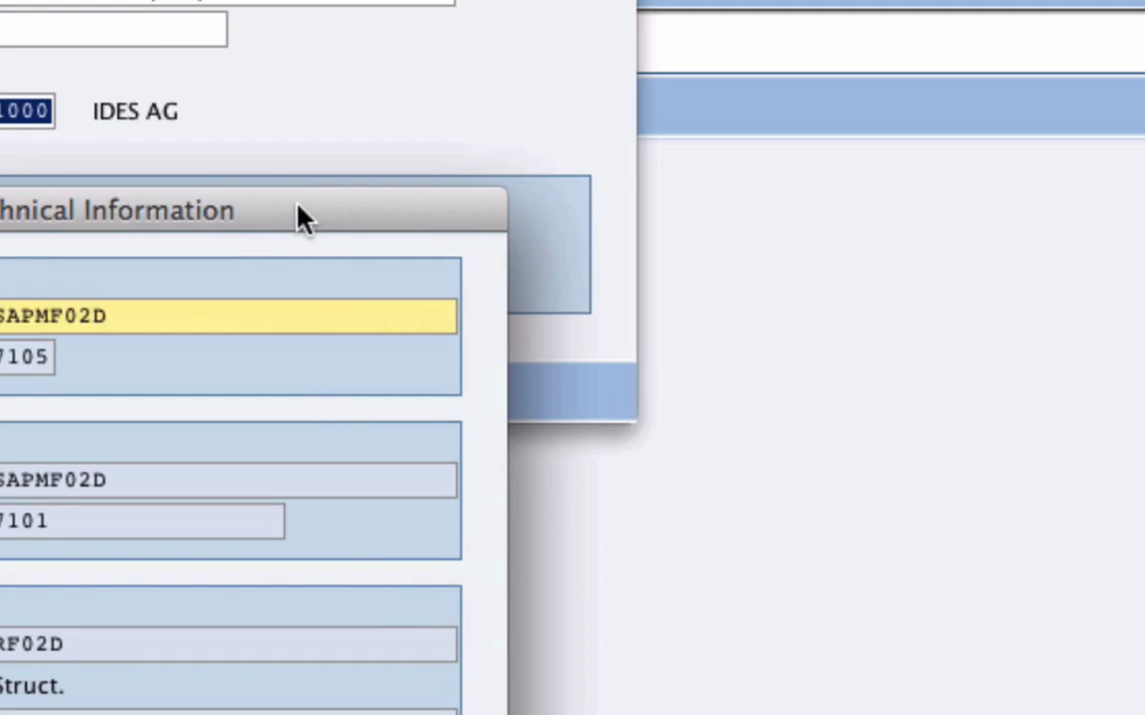
left_click_drag(303, 219, 1039, 112)
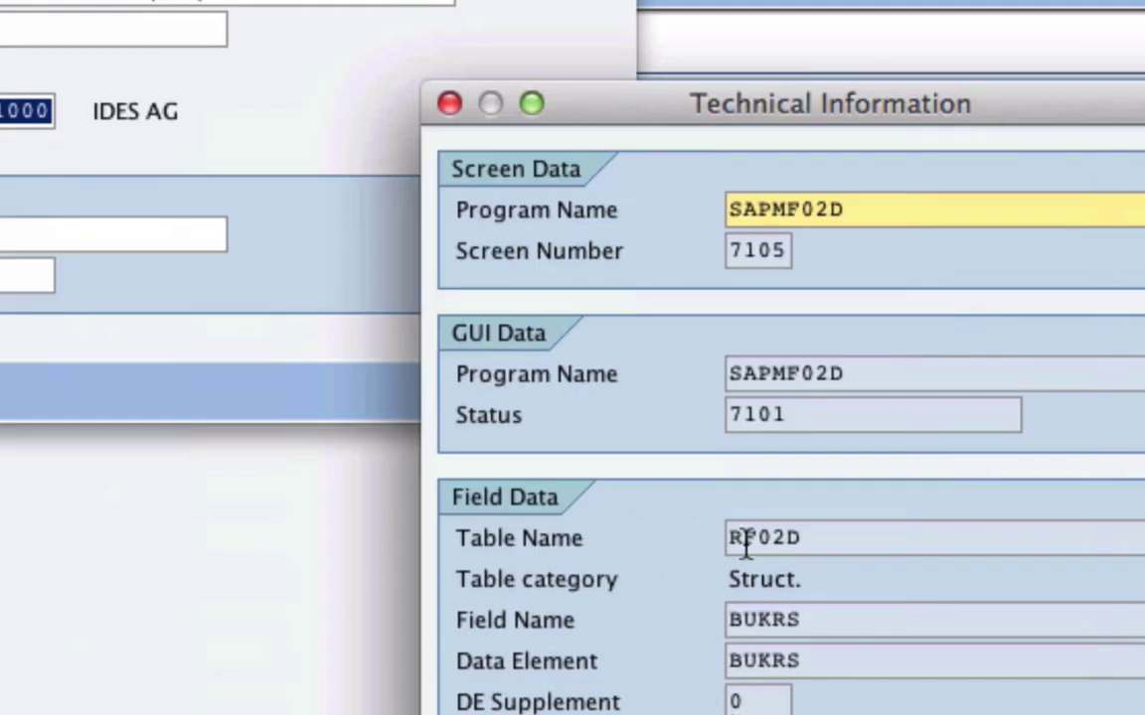
Open the dictionary definition behind the field name BUKRS and examine its data type and length
left_click_drag(838, 621, 724, 621)
left_click_drag(818, 663, 723, 659)
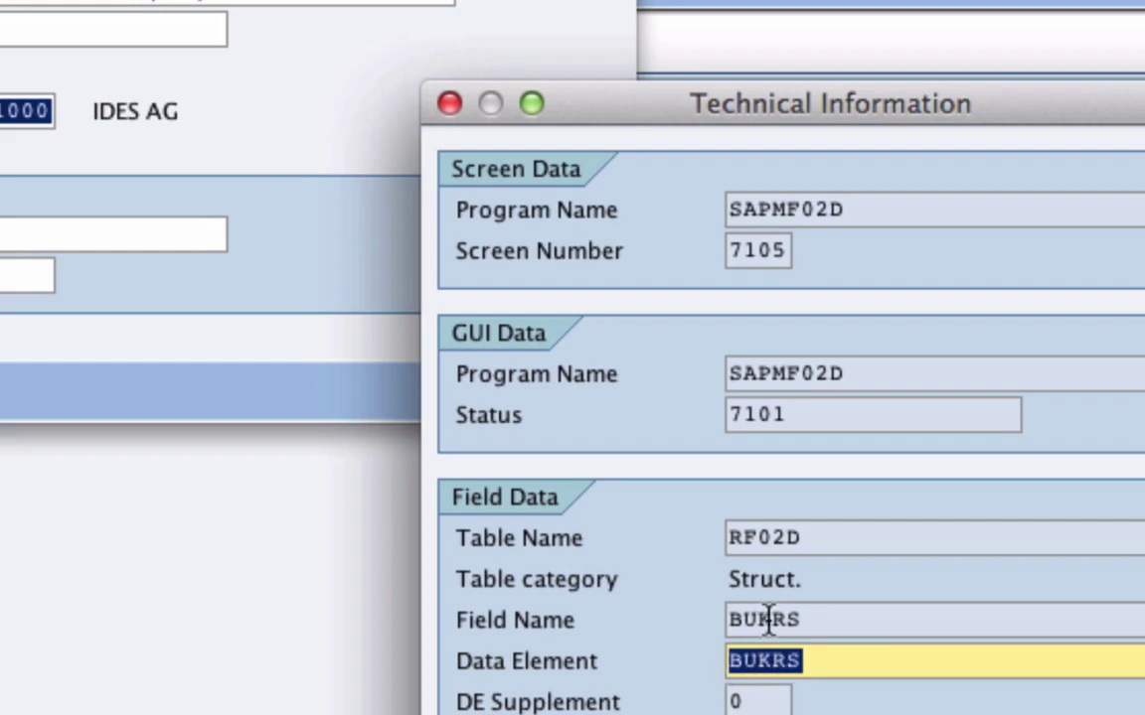
left_click(809, 617)
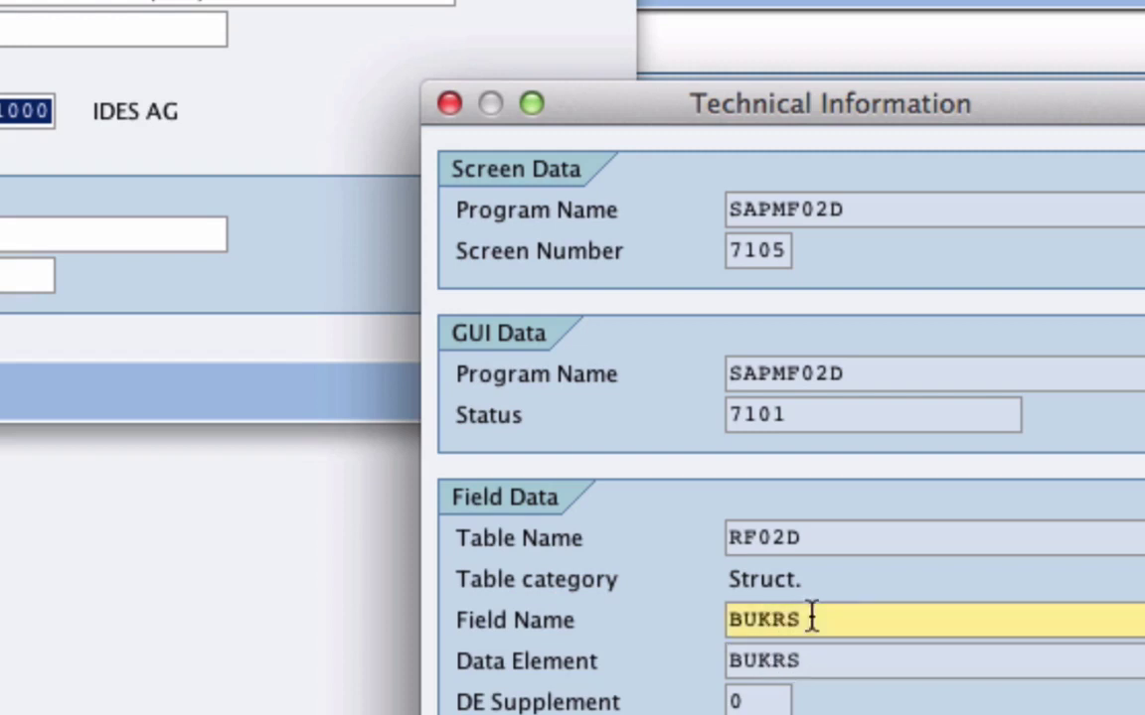
left_click_drag(810, 617, 726, 617)
left_click(760, 609)
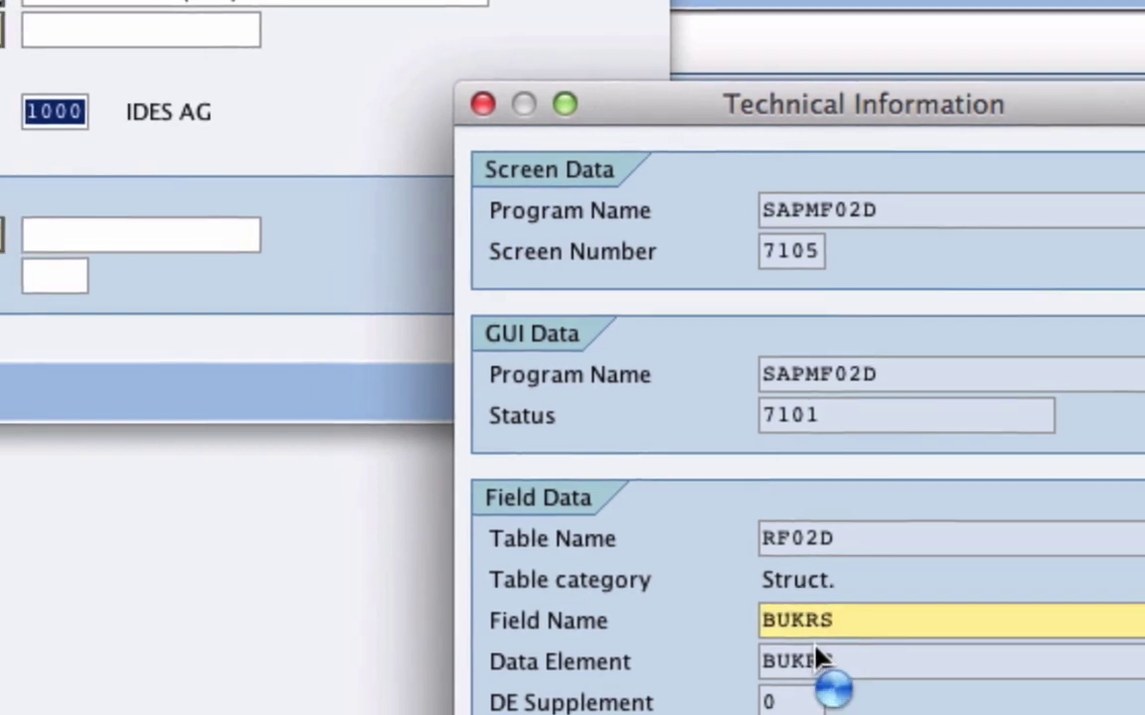
double_click(866, 628)
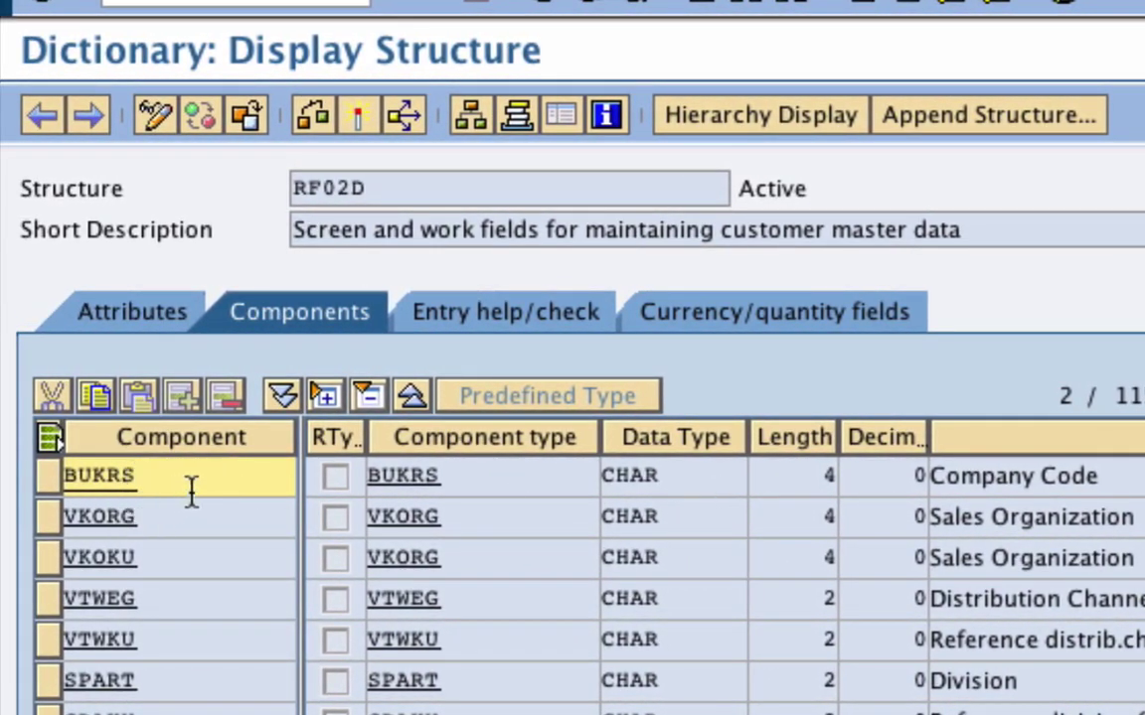
left_click(657, 473)
left_click_drag(657, 473, 863, 490)
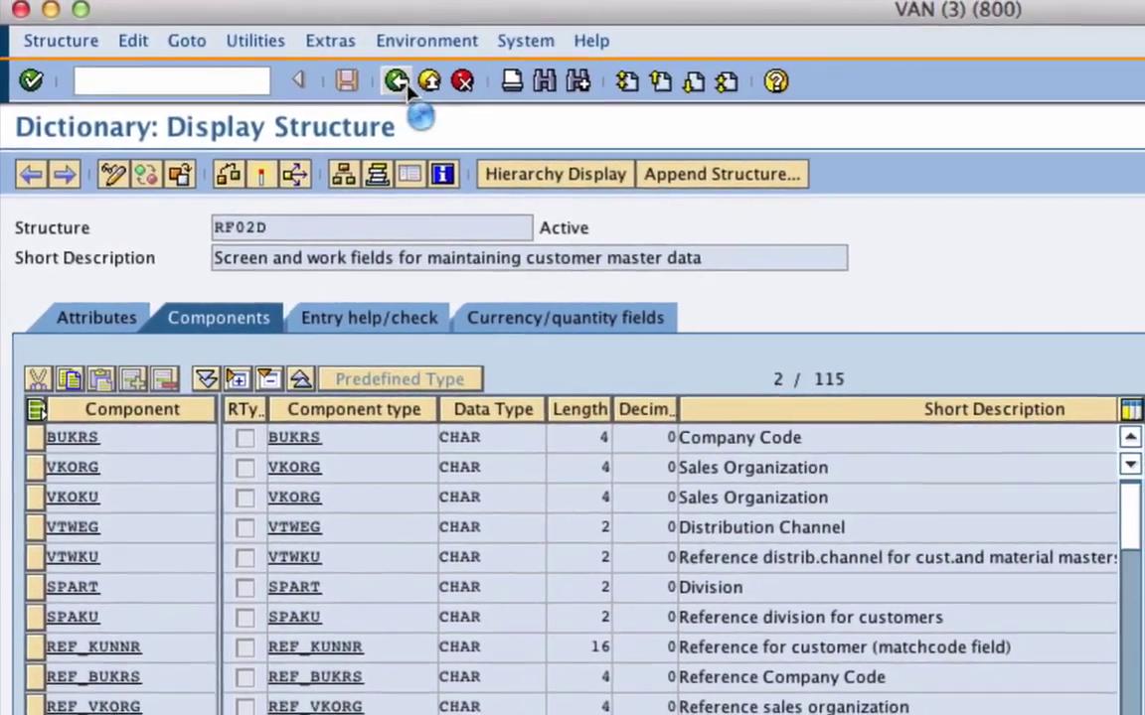
Leave the dictionary structure display and cancel the customer creation
left_click(420, 65)
key("Return")
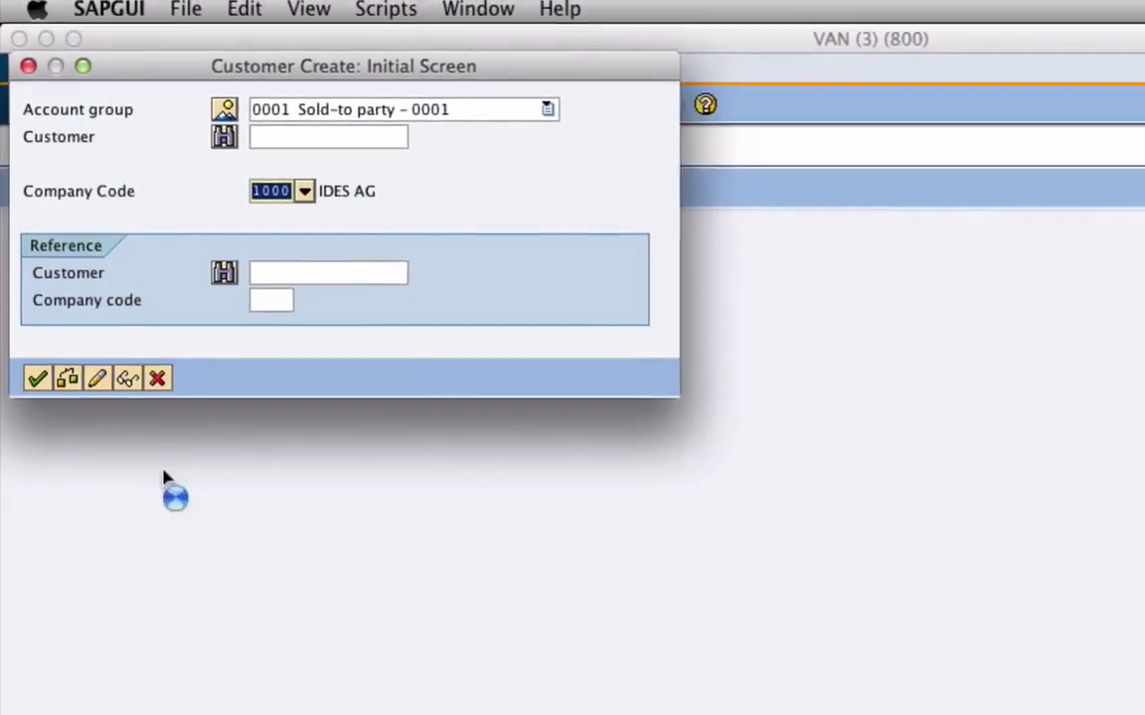
left_click(156, 381)
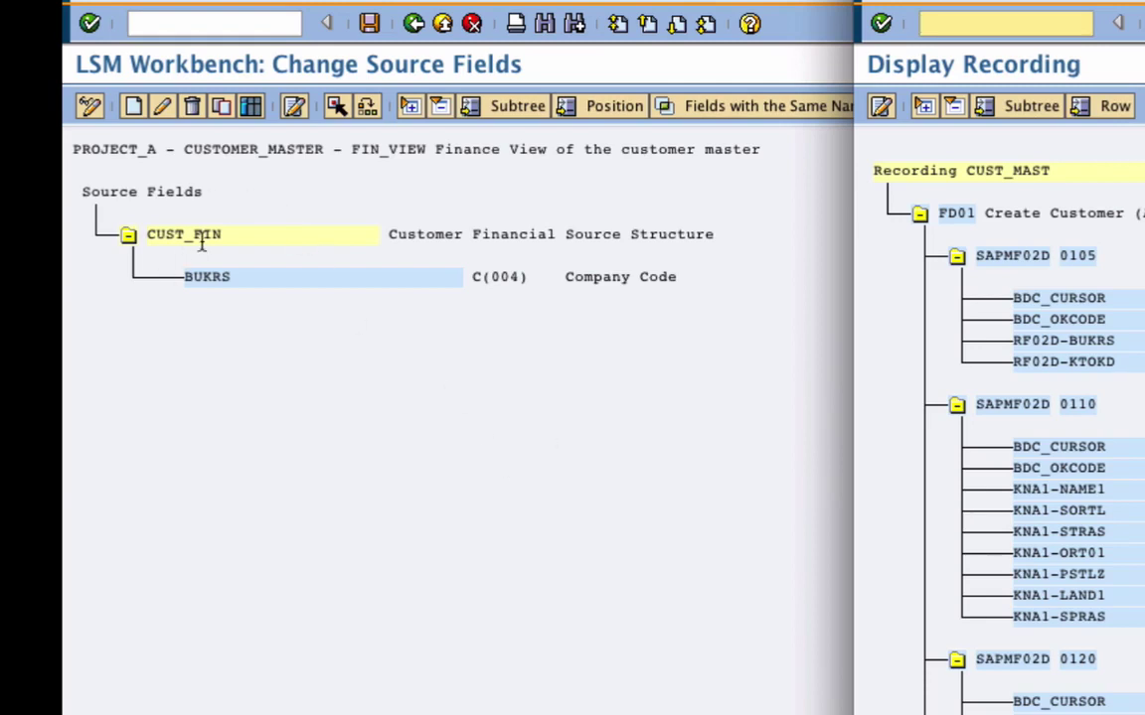
left_click(216, 294)
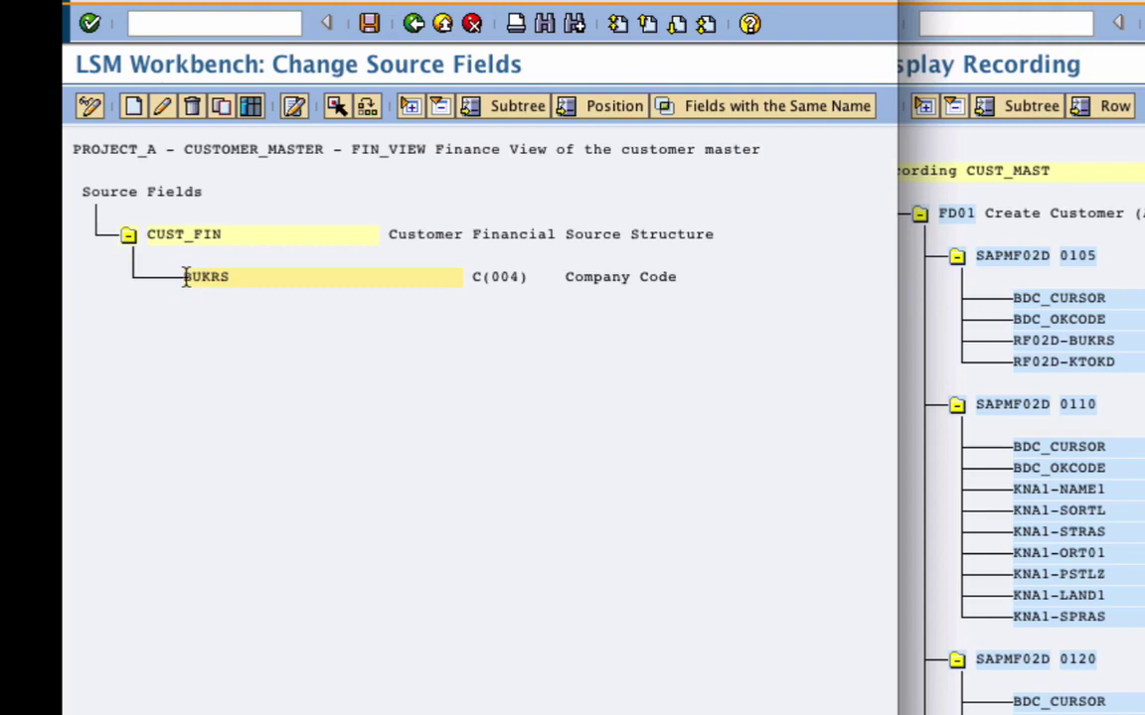
left_click_drag(184, 276, 237, 277)
left_click(477, 278)
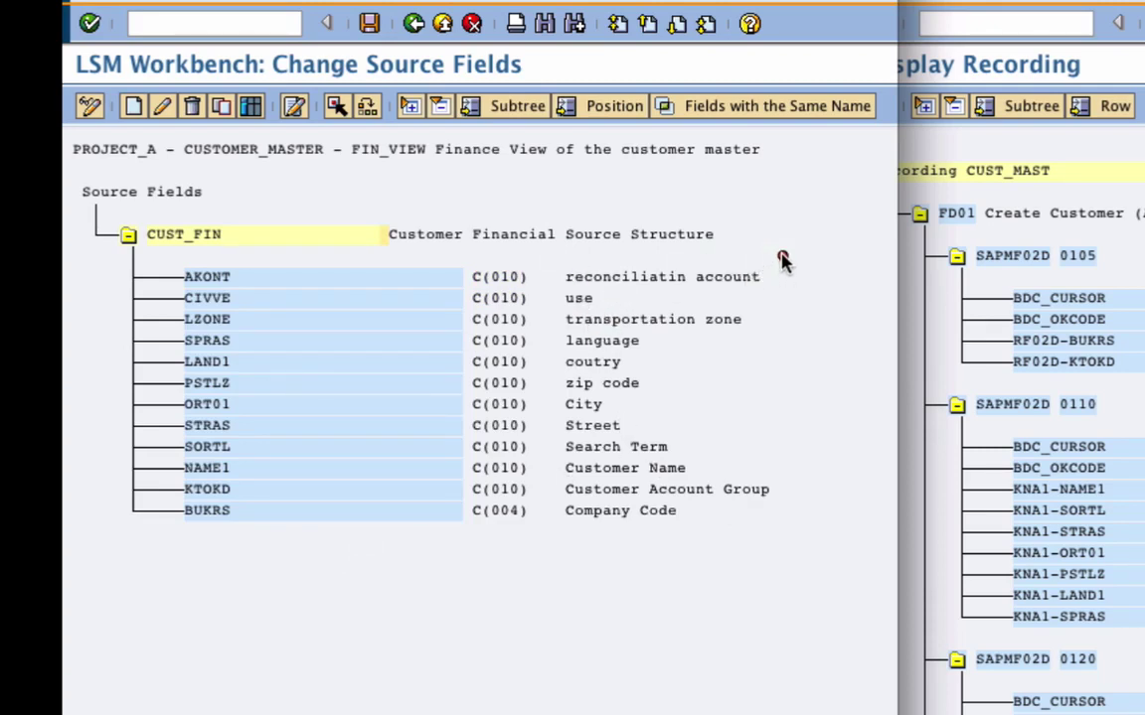
mouse_move(774, 250)
left_mouse_down()
mouse_move(809, 368)
mouse_move(773, 543)
left_mouse_up()
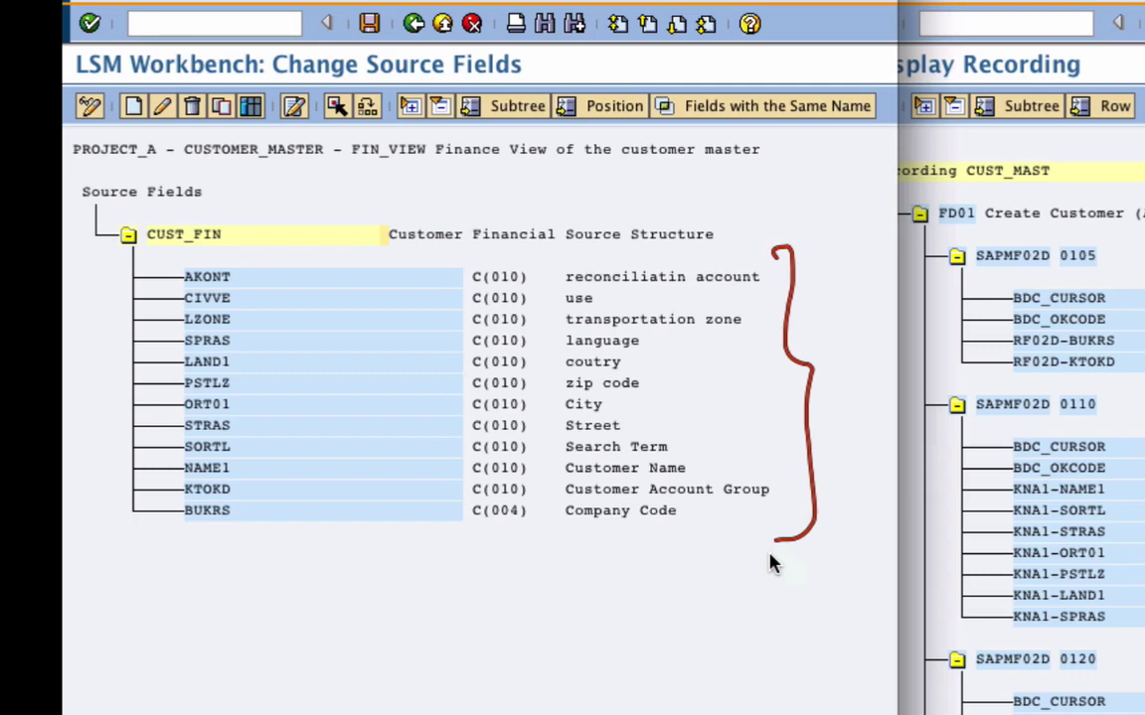
key("Escape")
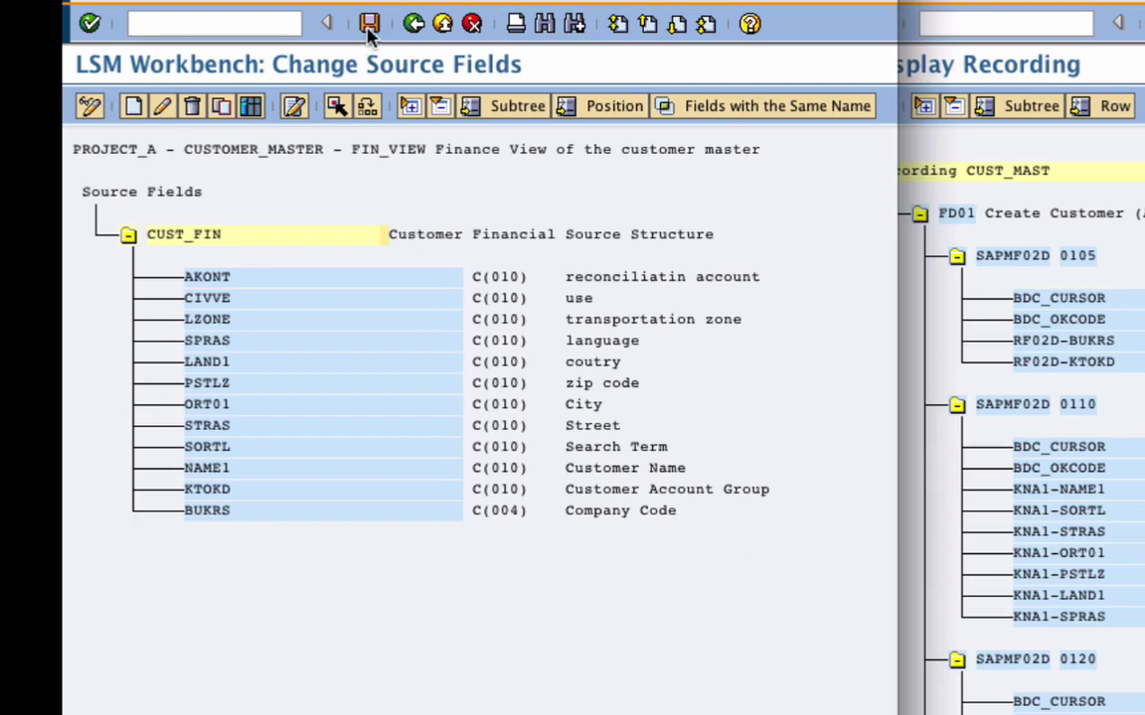
Leave the source fields and execute the Maintain Structure Relations process step of FIN_VIEW
left_click(414, 25)
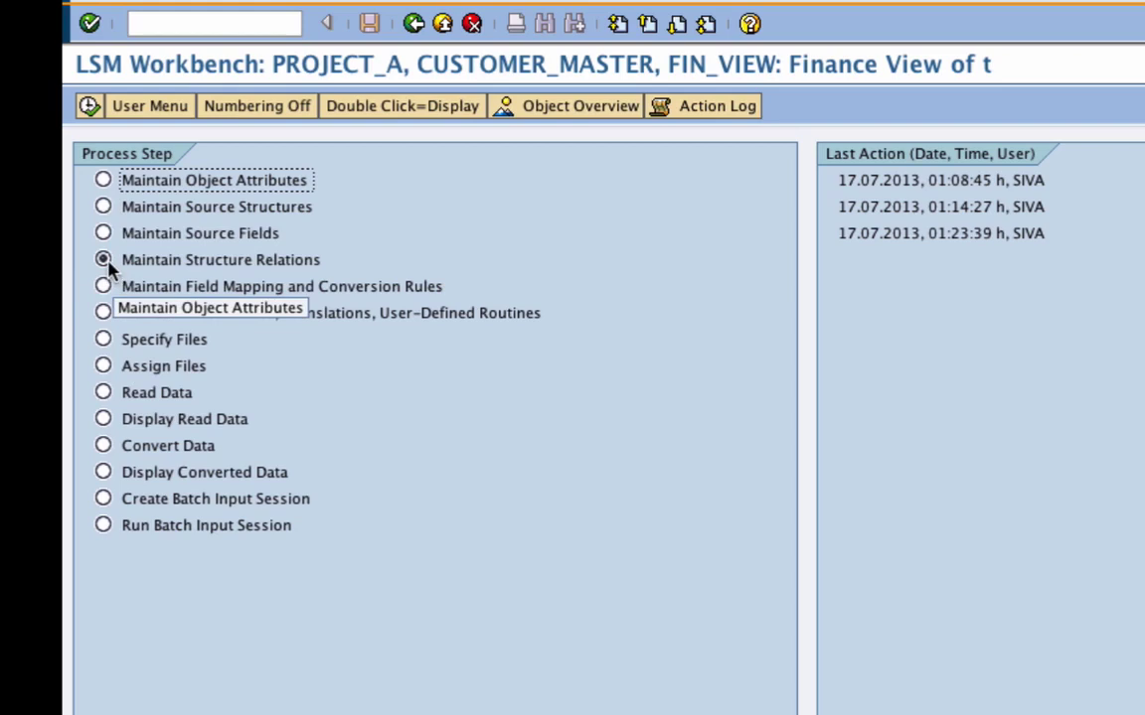
left_click(91, 107)
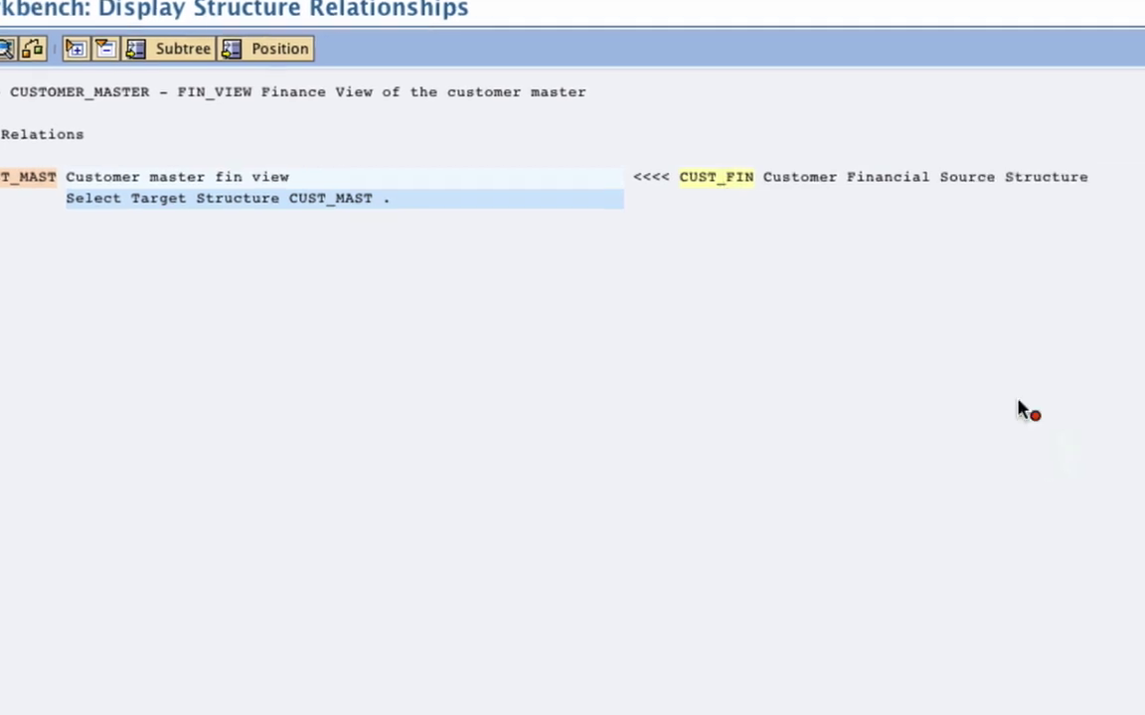
mouse_move(1090, 410)
left_mouse_down()
mouse_move(1098, 441)
mouse_move(1143, 399)
left_mouse_up()
mouse_move(557, 203)
left_mouse_down()
mouse_move(571, 236)
mouse_move(614, 225)
left_mouse_up()
left_click_drag(551, 270, 586, 540)
left_click_drag(529, 328, 626, 318)
mouse_move(647, 281)
left_mouse_down()
mouse_move(647, 323)
mouse_move(688, 321)
left_mouse_up()
left_click_drag(682, 260, 760, 250)
left_click_drag(682, 285, 763, 277)
left_click_drag(686, 303, 767, 293)
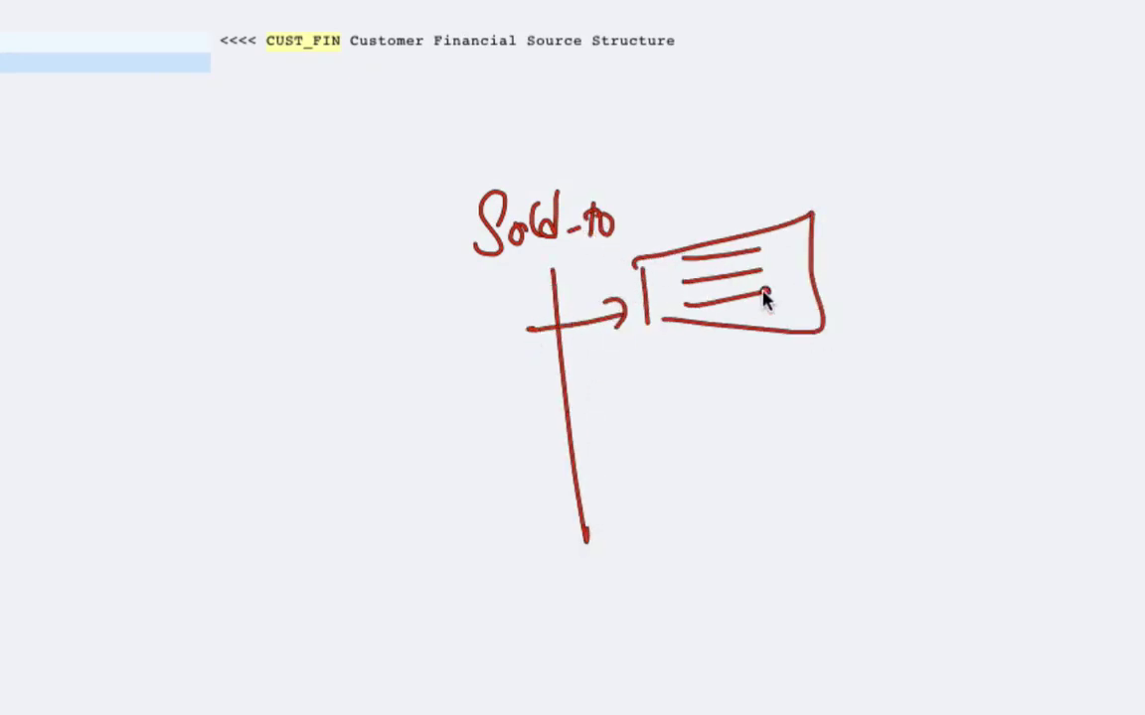
left_click_drag(556, 469, 644, 456)
left_click_drag(627, 445, 629, 469)
mouse_move(678, 427)
left_mouse_down()
mouse_move(680, 506)
mouse_move(783, 429)
left_mouse_up()
left_click_drag(707, 453, 781, 444)
left_click_drag(709, 478, 779, 472)
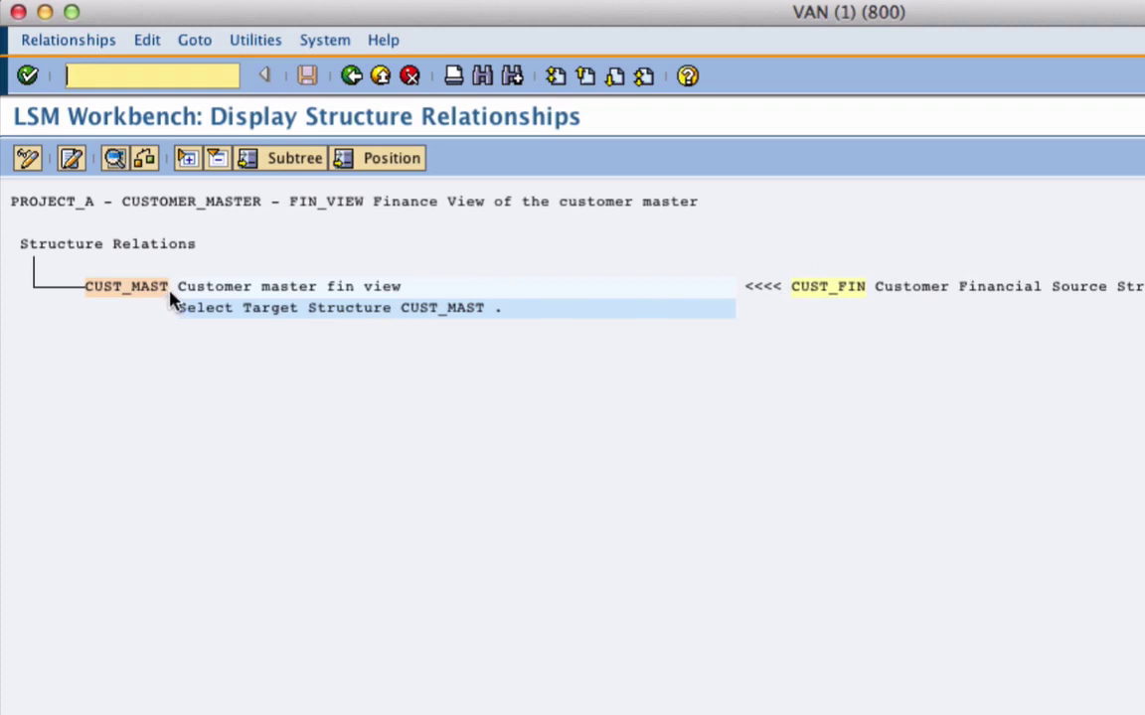
Check the link between CUST_MAST and CUST_FIN, and return to the process steps at Maintain Field Mapping and Conversion Rules
left_click(758, 287)
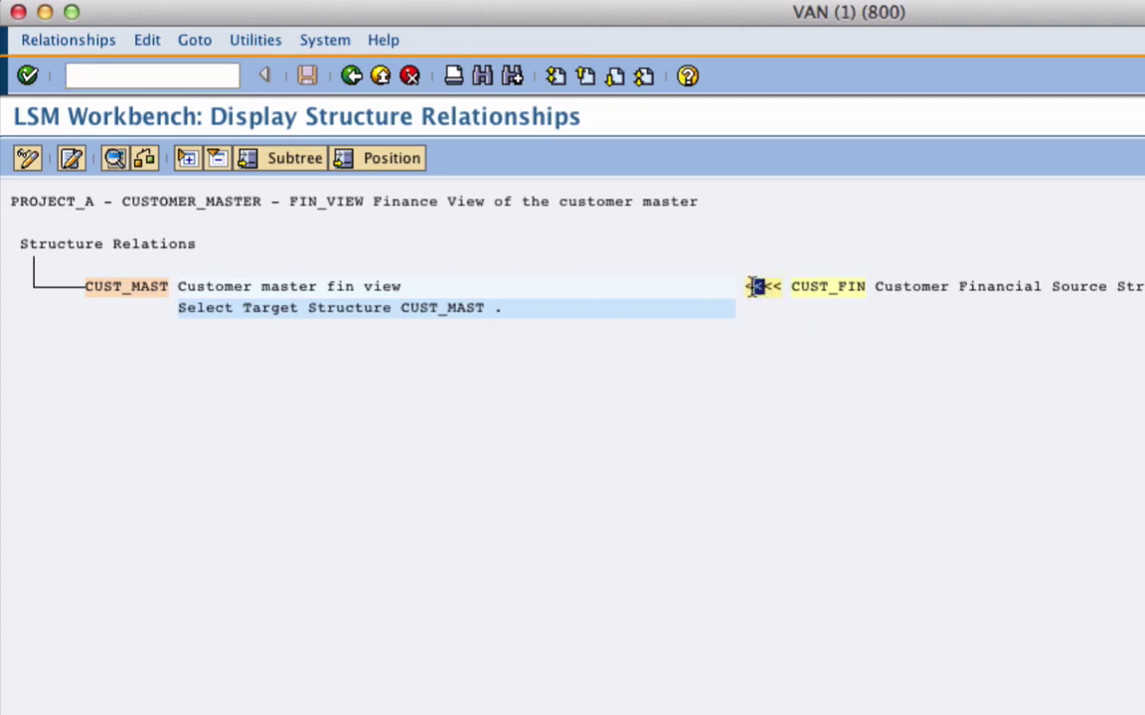
left_click_drag(752, 286, 782, 287)
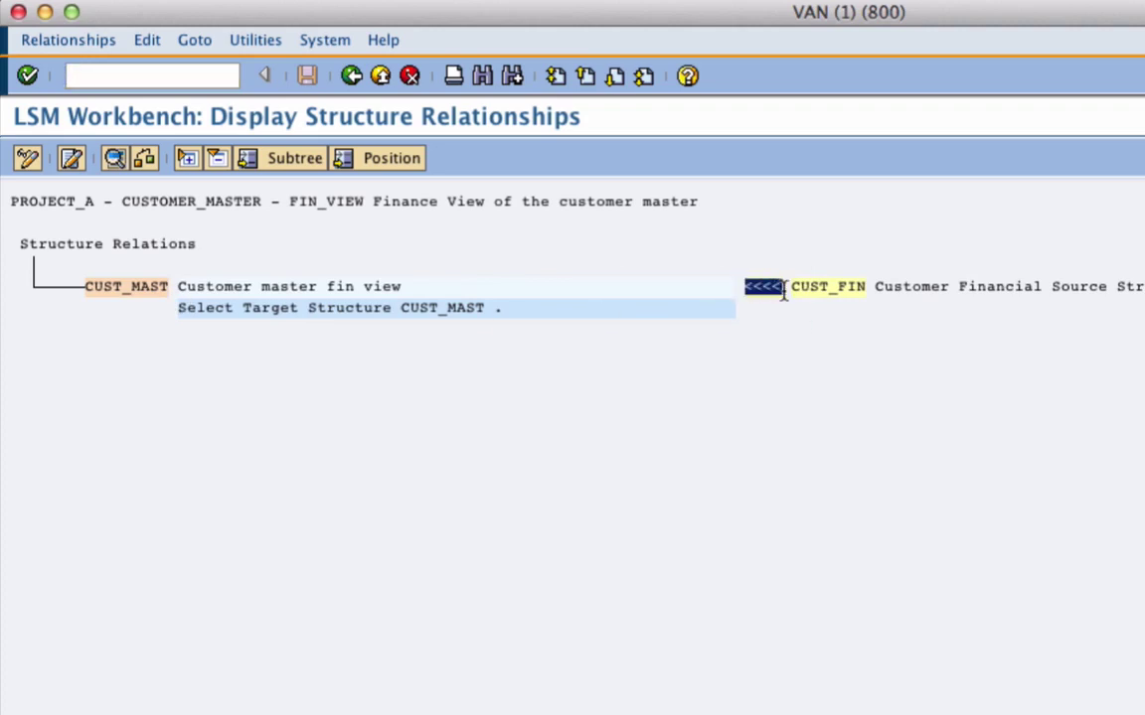
left_click(351, 76)
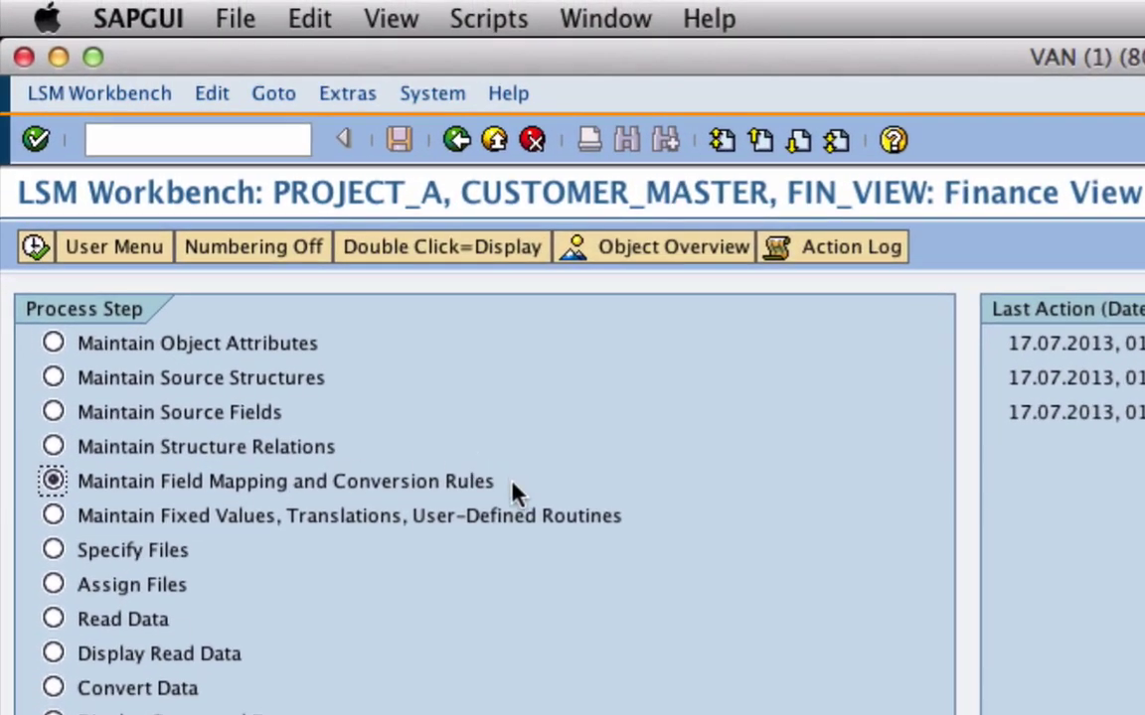
left_click(84, 487)
left_click(248, 411)
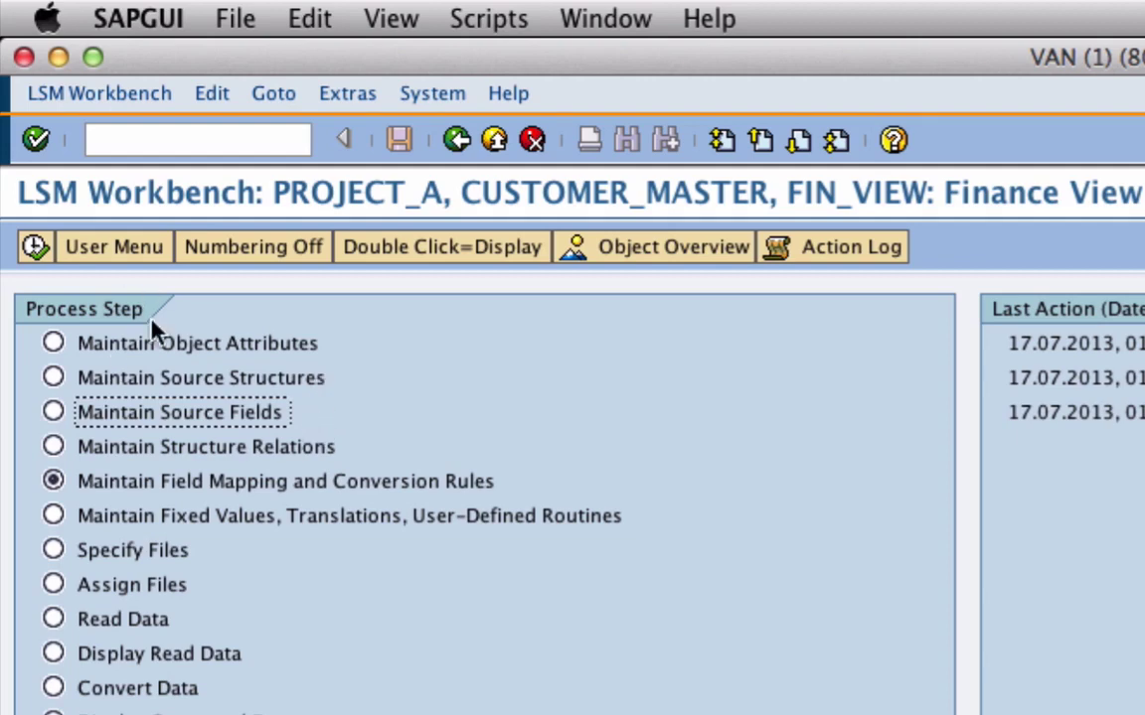
Execute the Maintain Field Mapping and Conversion Rules process step and look over the CUST_MAST target fields BUKRS and KTOKD
left_click(35, 246)
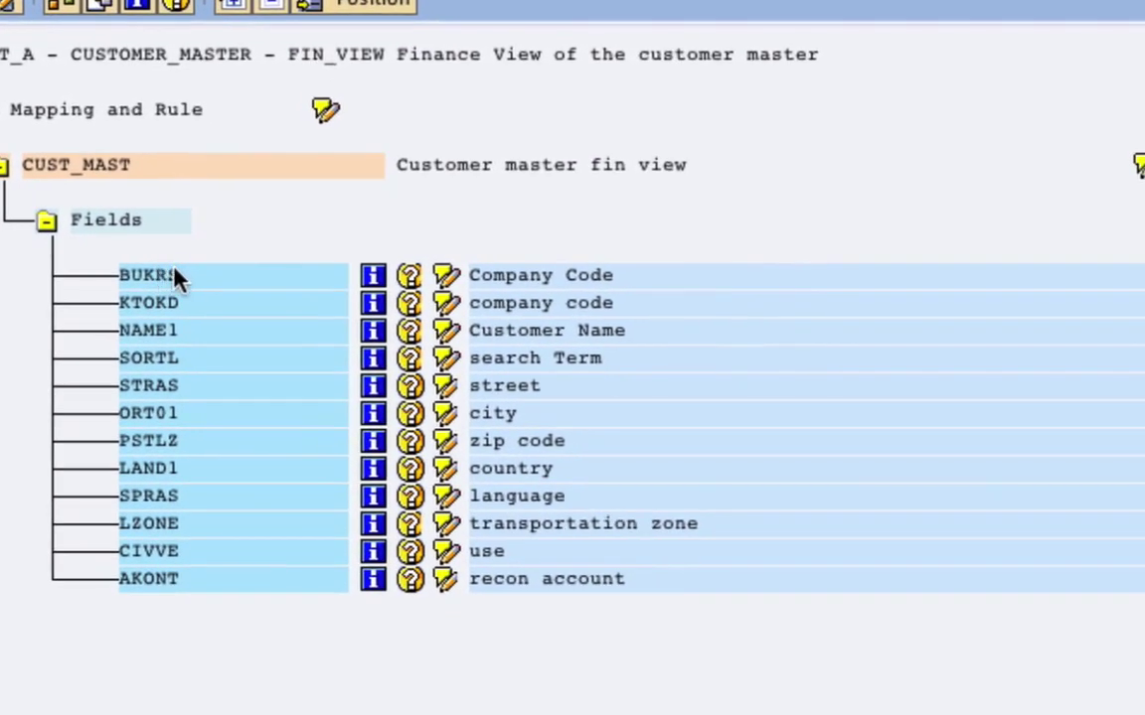
left_click(155, 276)
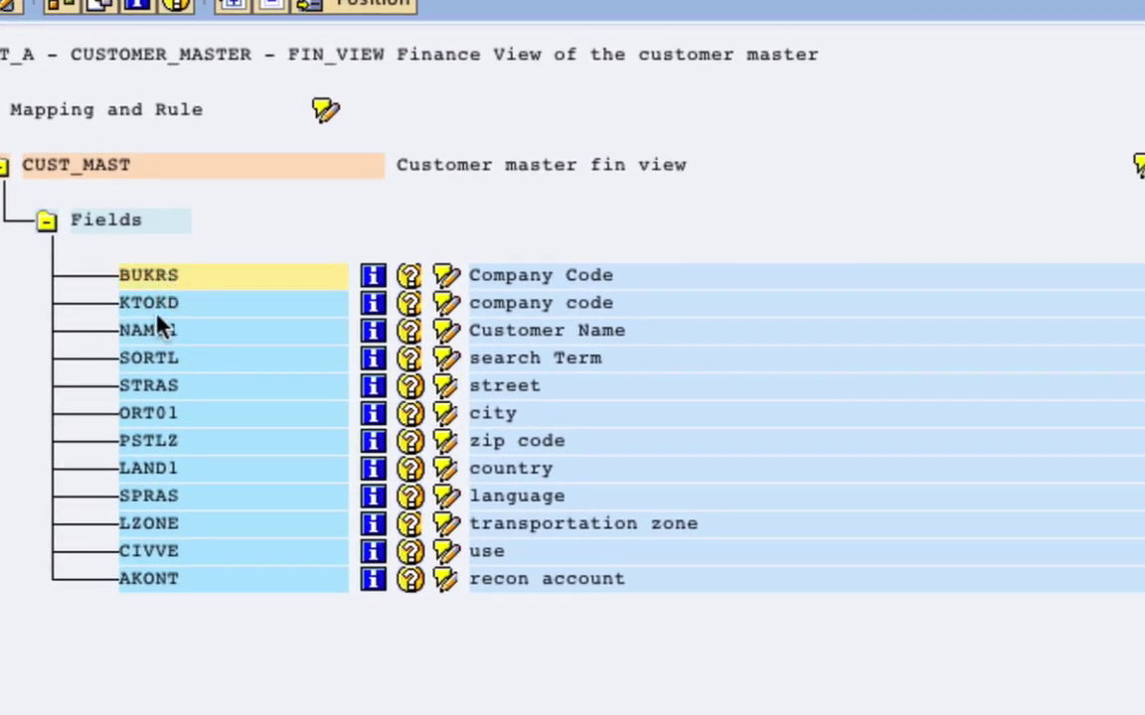
left_click(156, 304)
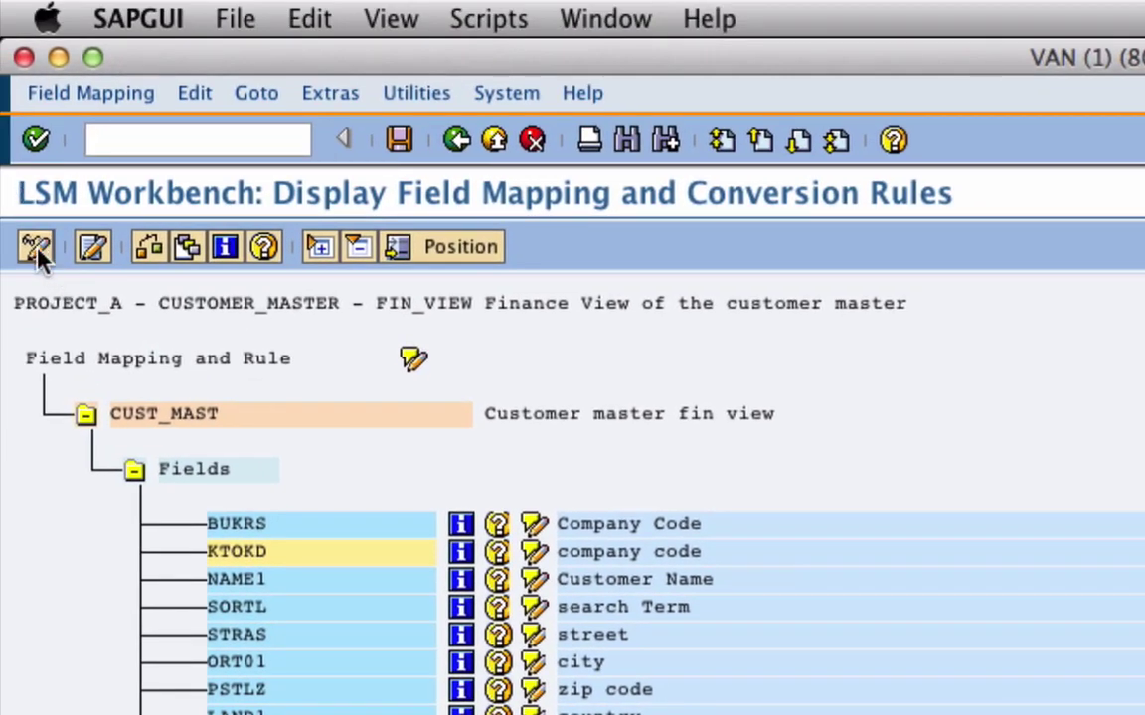
left_click(35, 248)
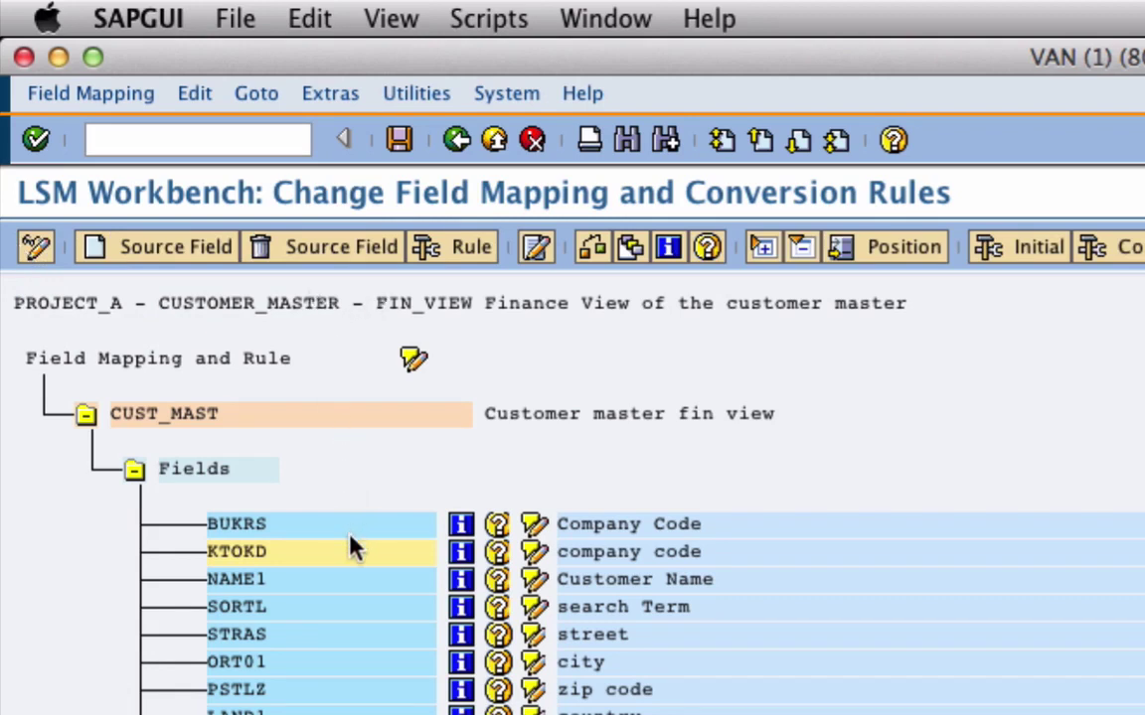
left_click(318, 523)
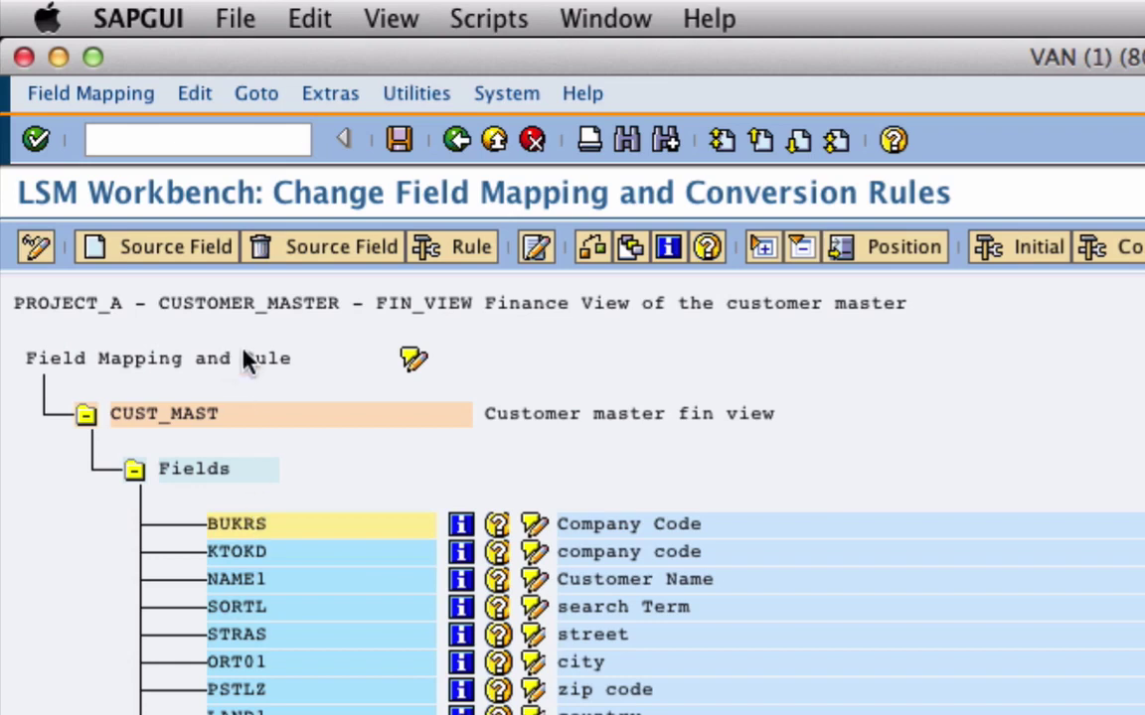
key("ctrl+F1")
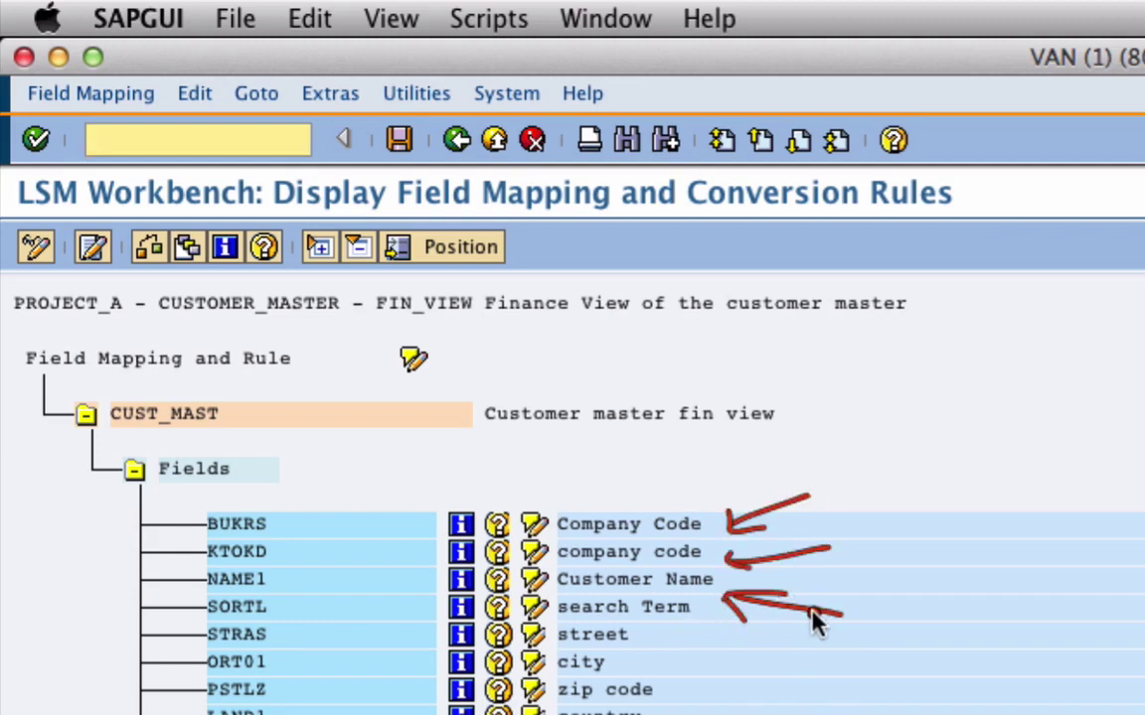
mouse_move(862, 505)
left_mouse_down()
mouse_move(938, 493)
mouse_move(963, 514)
mouse_move(934, 517)
left_mouse_up()
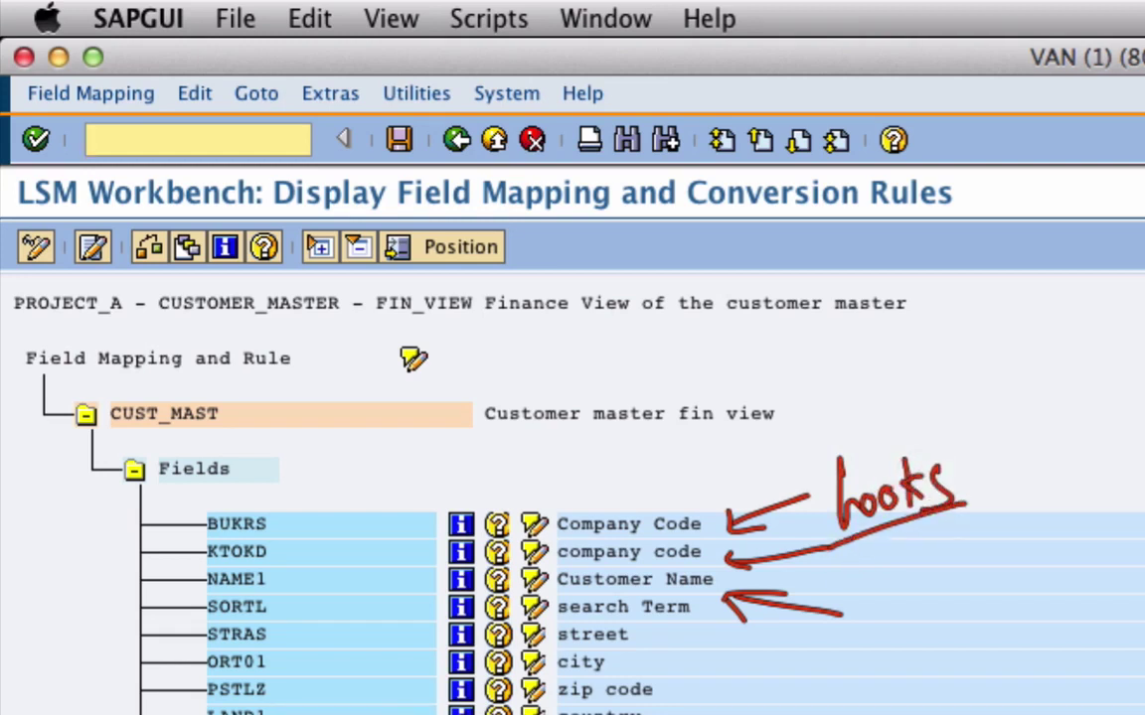
left_click(202, 590)
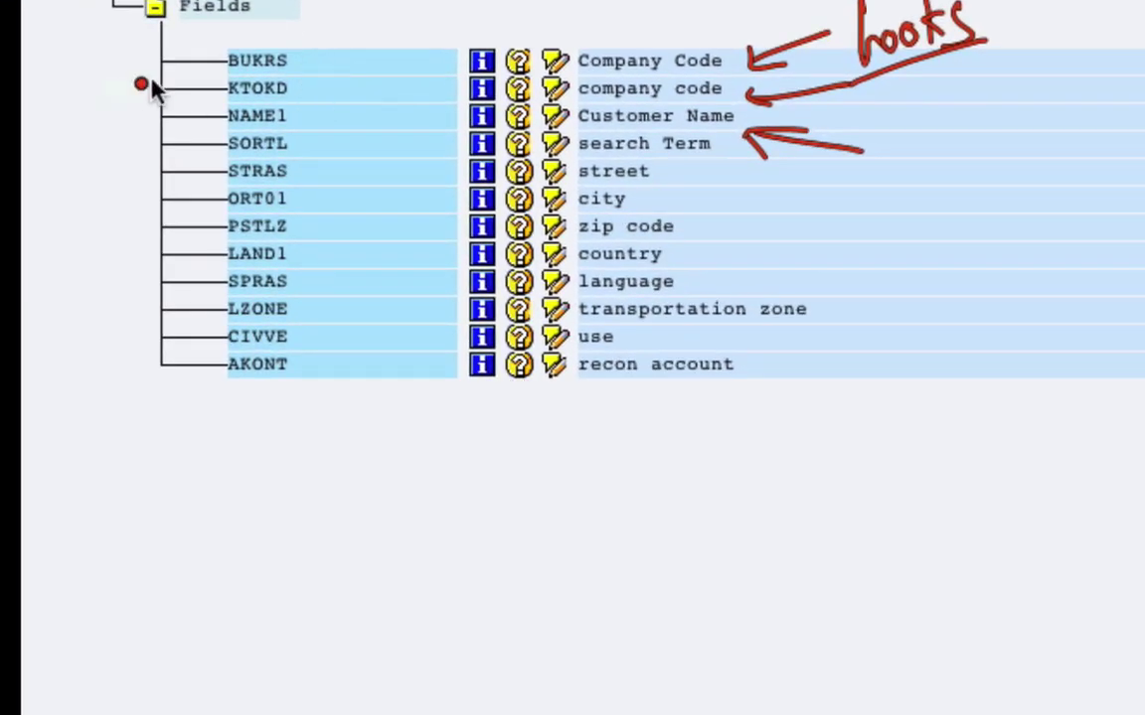
mouse_move(217, 65)
left_mouse_down()
mouse_move(112, 134)
mouse_move(161, 536)
mouse_move(186, 546)
left_mouse_up()
mouse_move(237, 87)
left_mouse_down()
mouse_move(174, 306)
mouse_move(253, 553)
left_mouse_up()
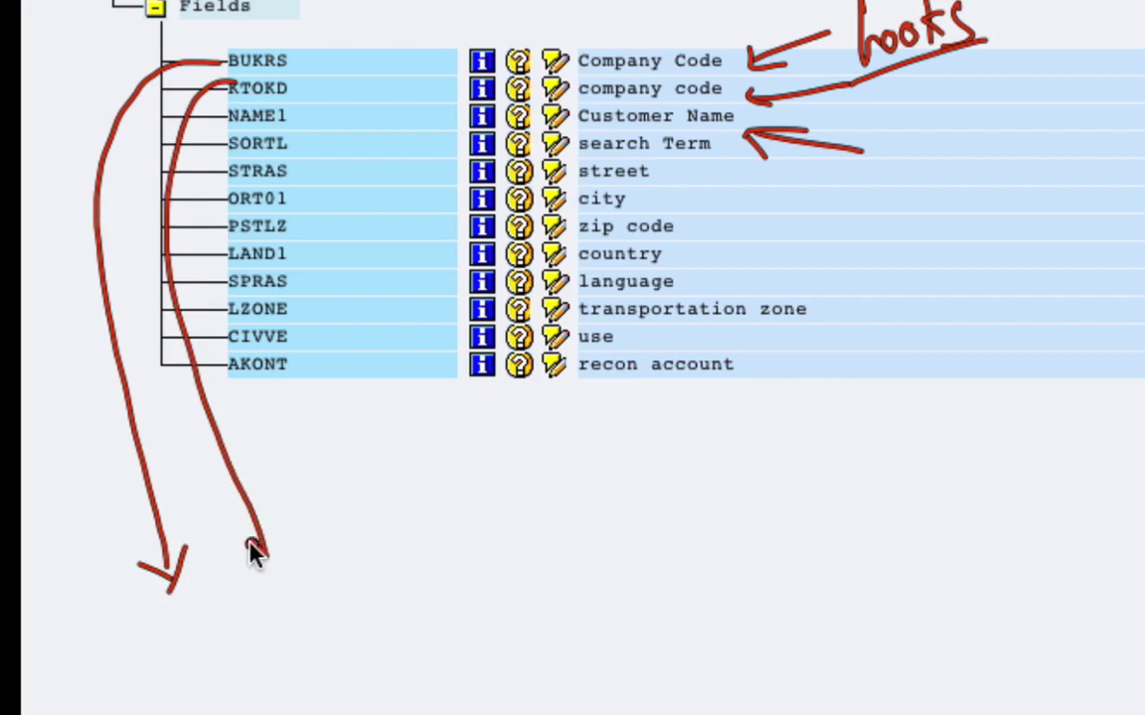
mouse_move(303, 120)
left_mouse_down()
mouse_move(449, 549)
mouse_move(474, 524)
left_mouse_up()
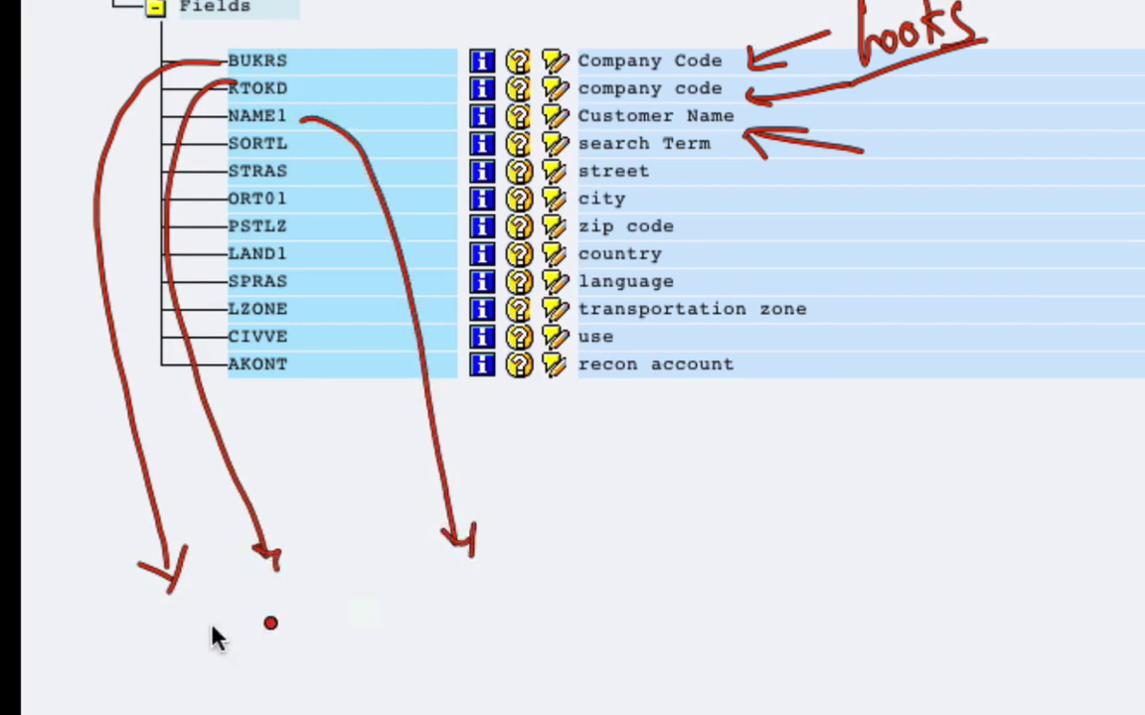
mouse_move(173, 633)
left_mouse_down()
mouse_move(194, 714)
mouse_move(516, 659)
mouse_move(216, 714)
left_mouse_up()
left_click_drag(269, 616, 295, 666)
left_click_drag(293, 510, 288, 559)
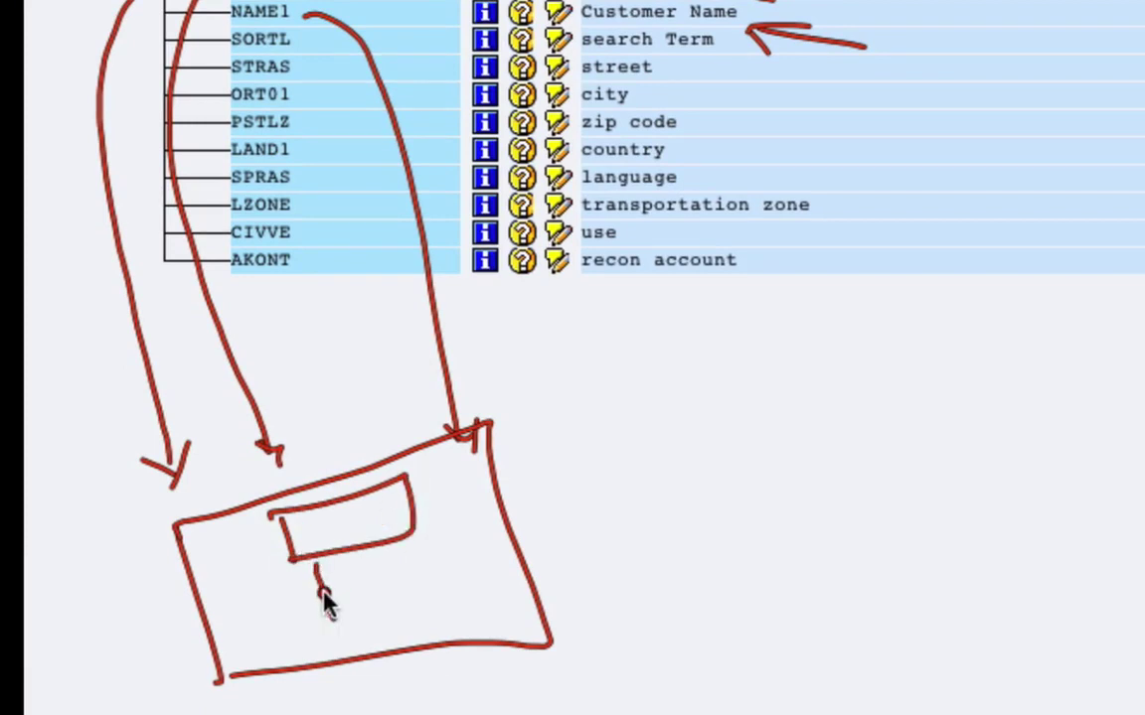
left_click_drag(328, 602, 307, 623)
left_click_drag(316, 569, 326, 681)
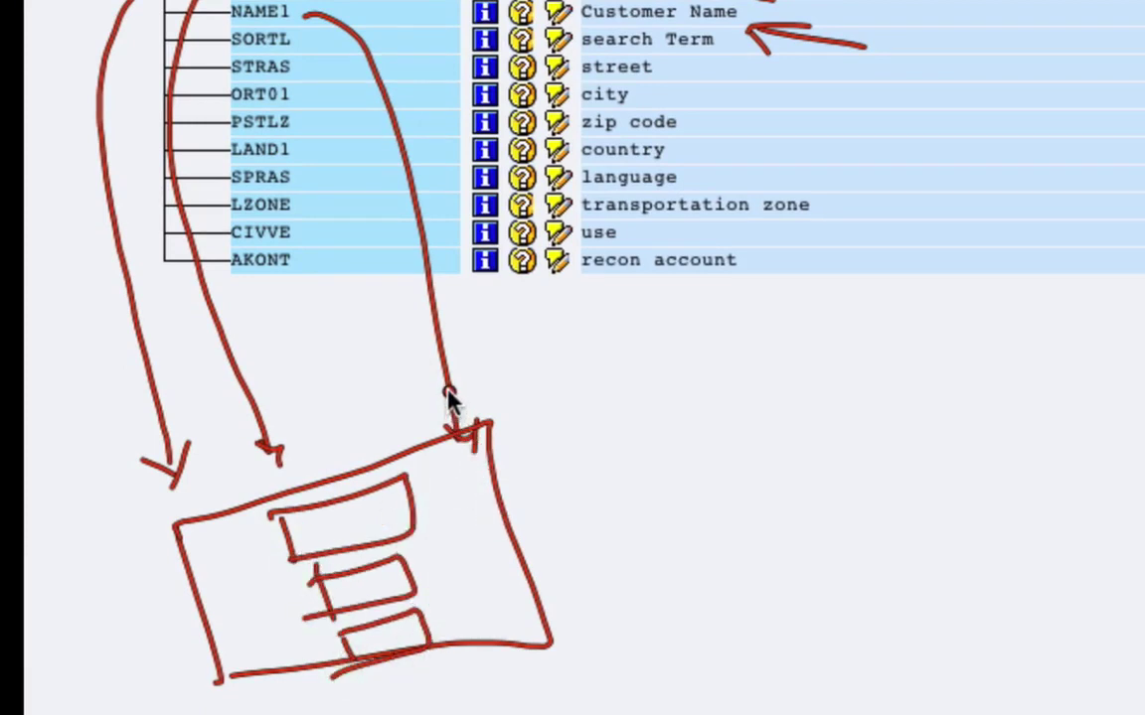
left_click_drag(447, 394, 431, 510)
mouse_move(256, 435)
left_mouse_down()
mouse_move(247, 605)
mouse_move(304, 599)
left_mouse_up()
left_click_drag(171, 467, 326, 699)
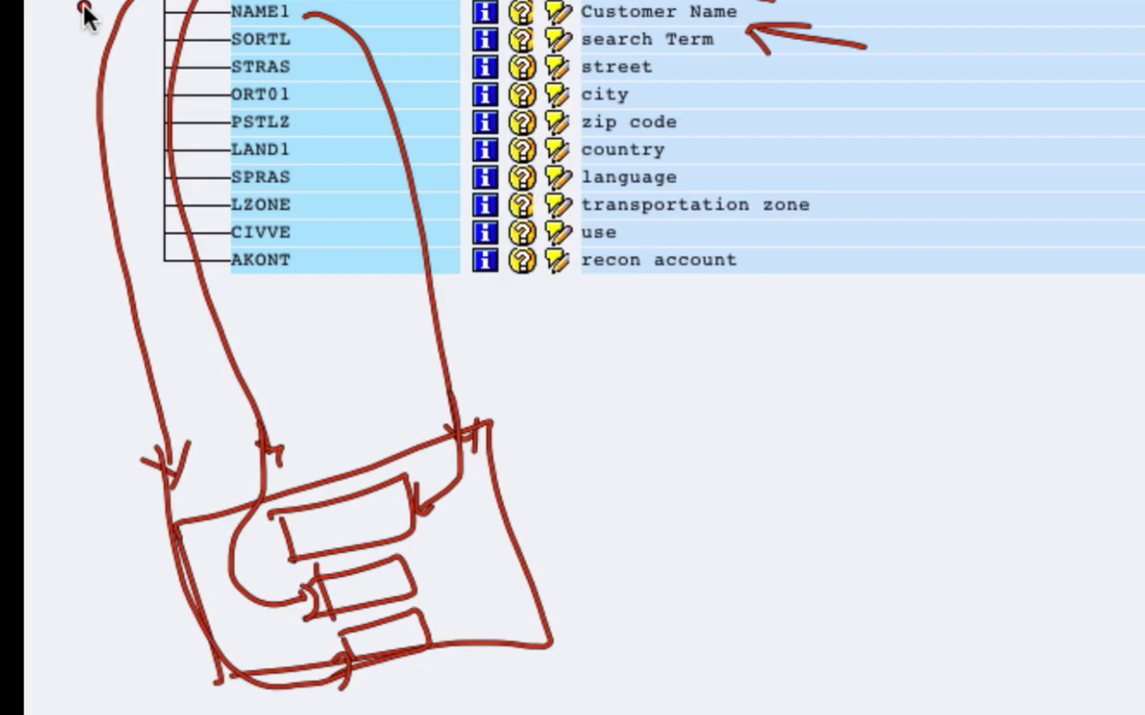
key("Escape")
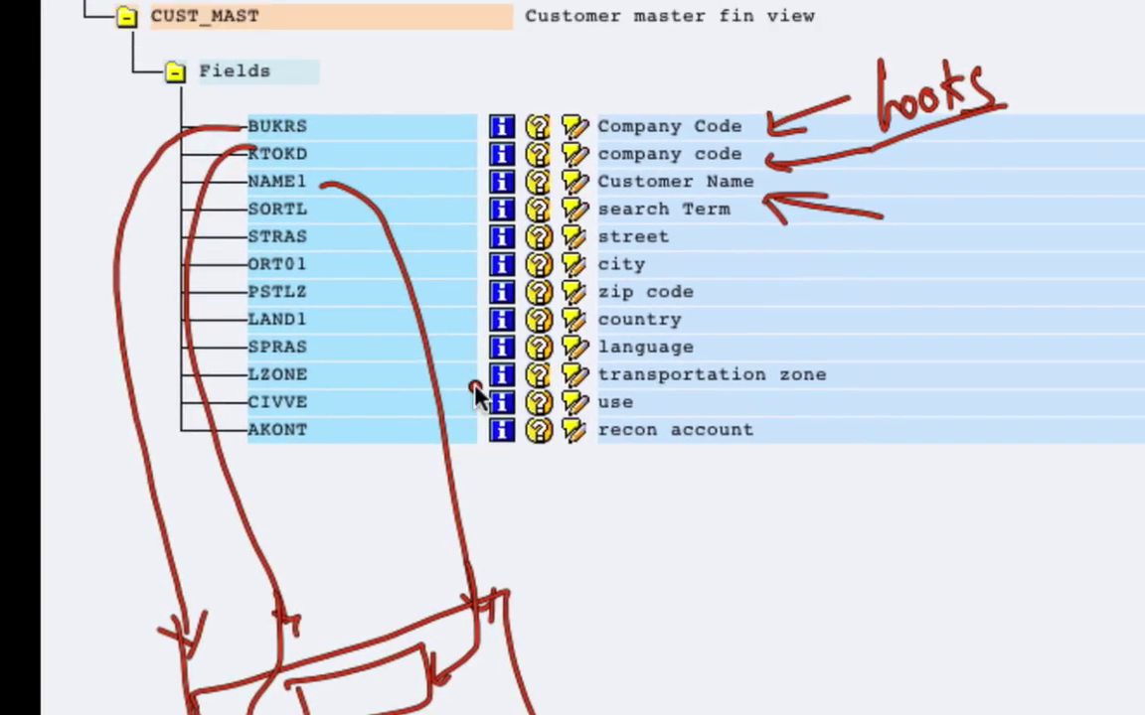
Switch the field mapping to change mode and assign source field CUST_FIN-BUKRS to the target field BUKRS
left_click(255, 125)
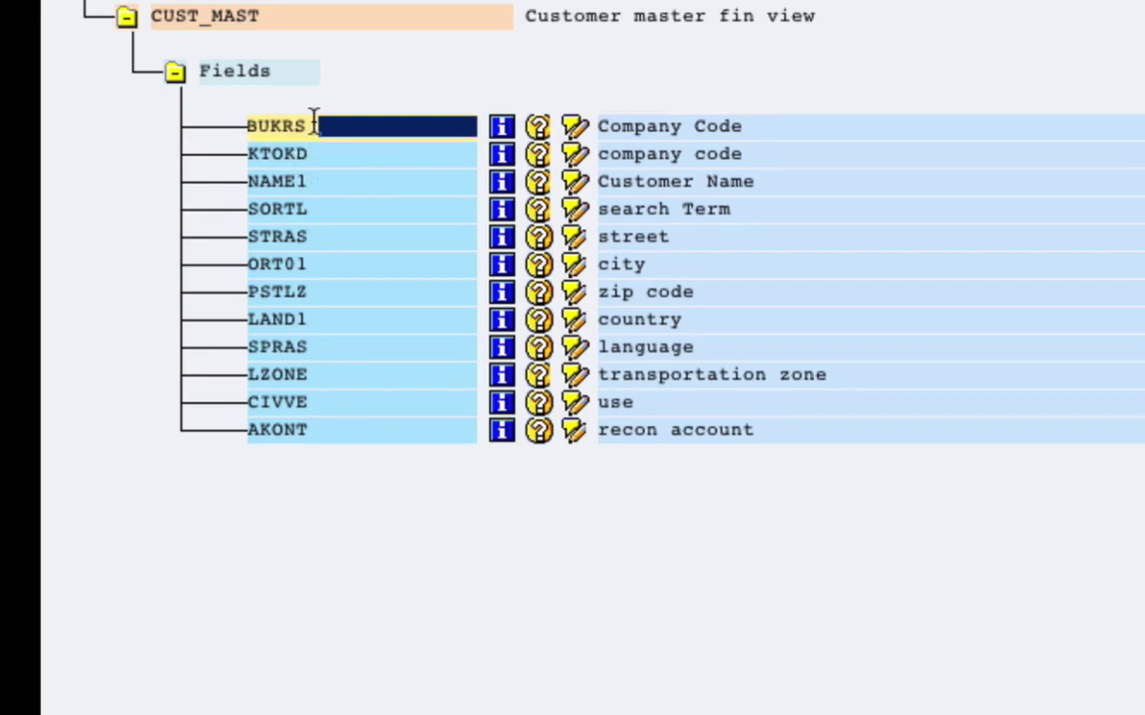
left_click_drag(247, 124, 306, 116)
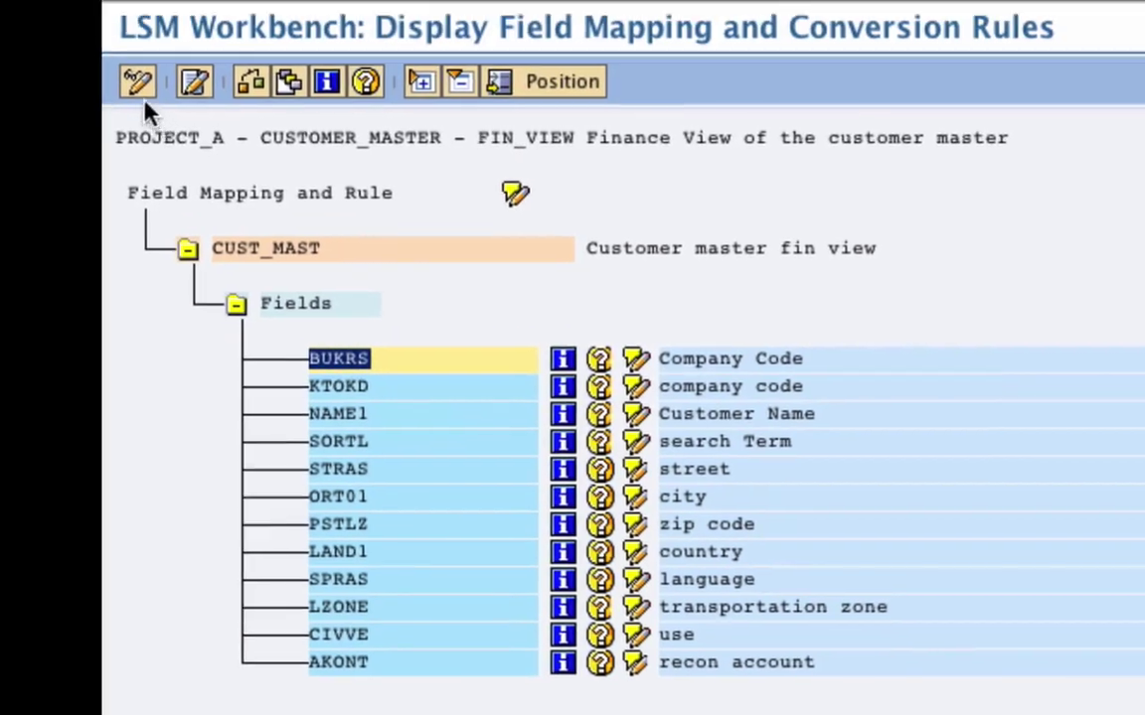
left_click(135, 83)
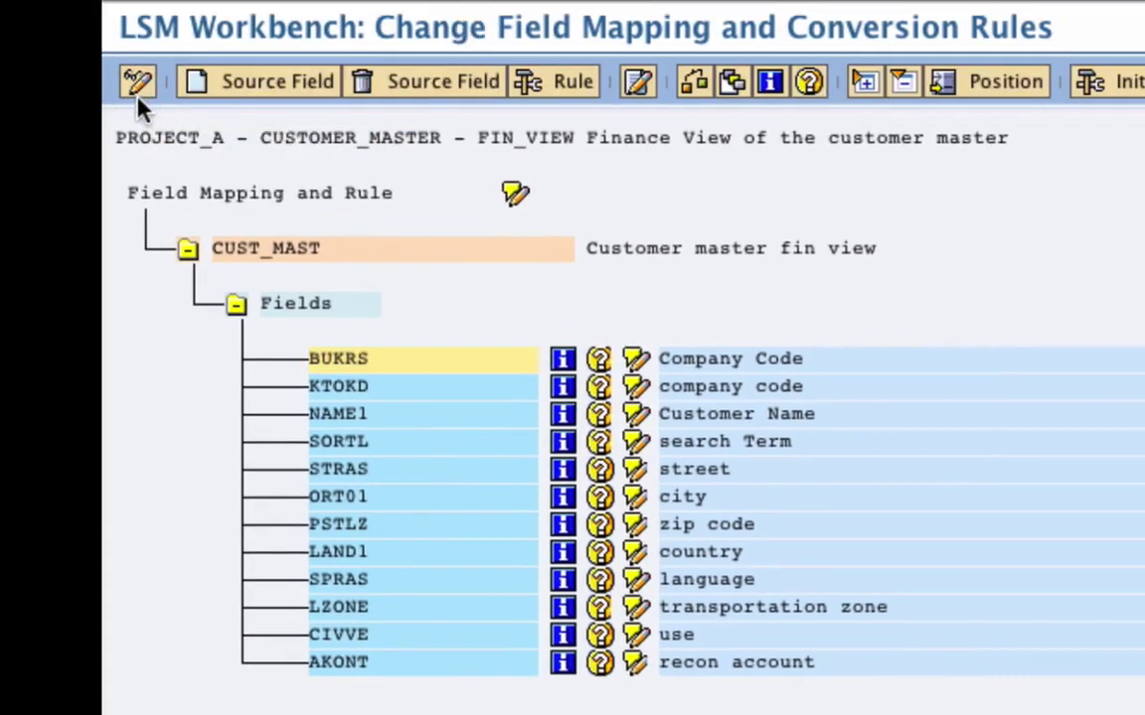
left_click(235, 77)
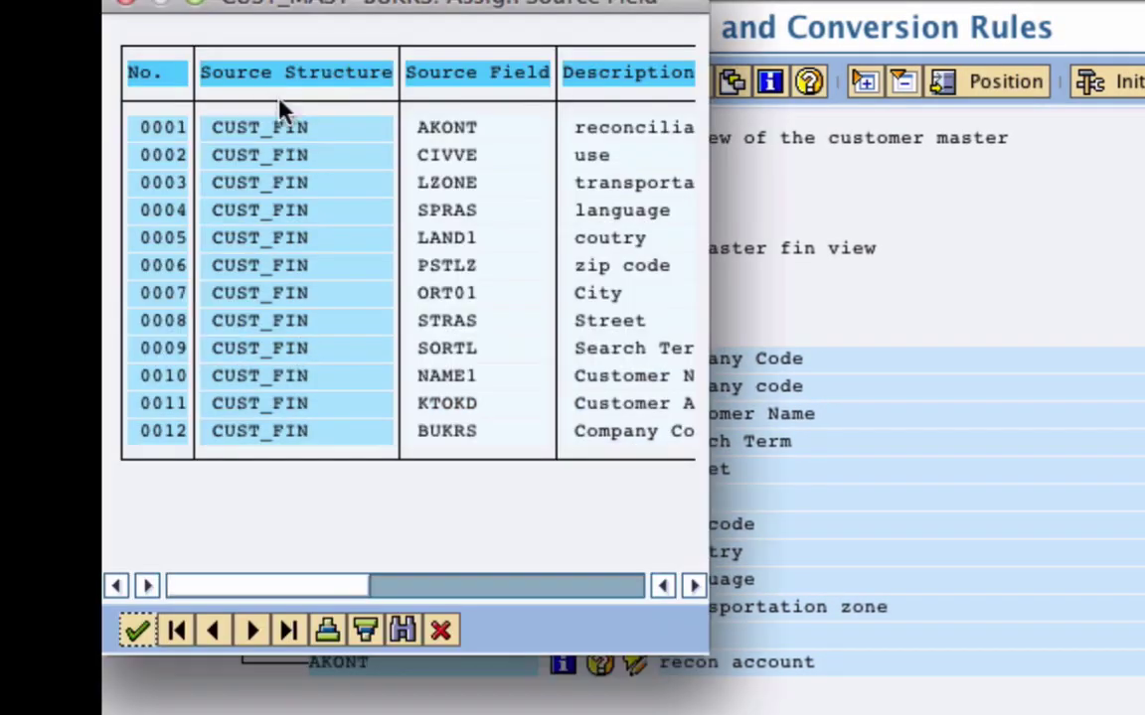
left_click_drag(318, 25, 1059, 238)
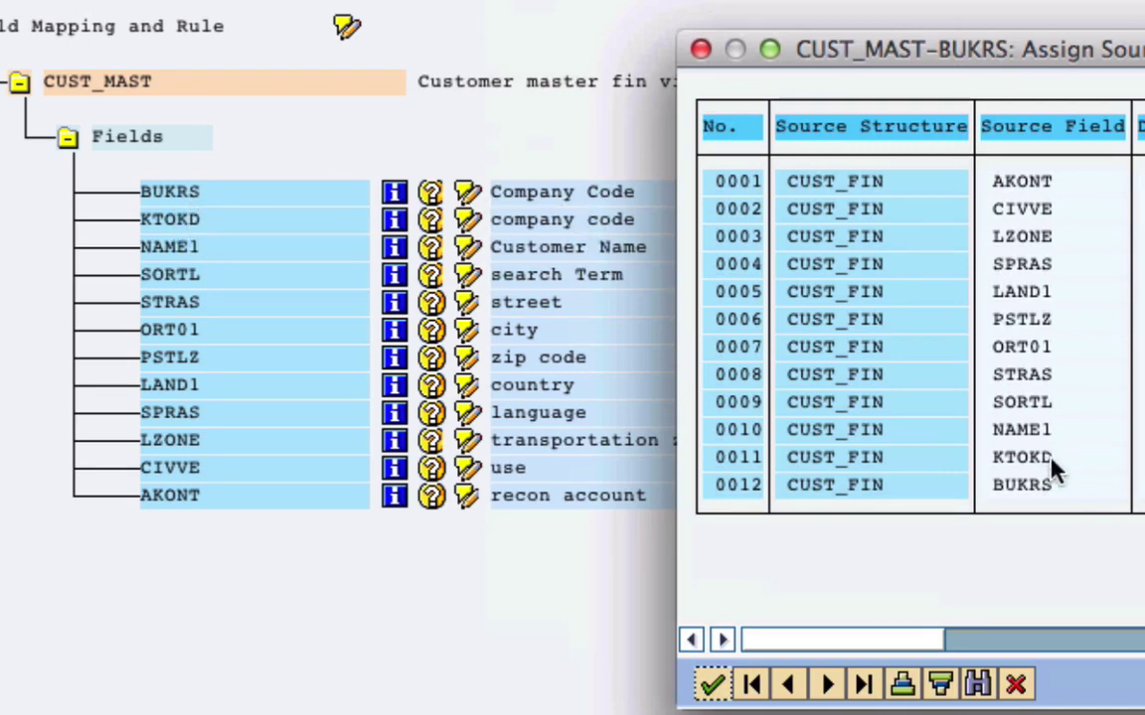
left_click(1030, 487)
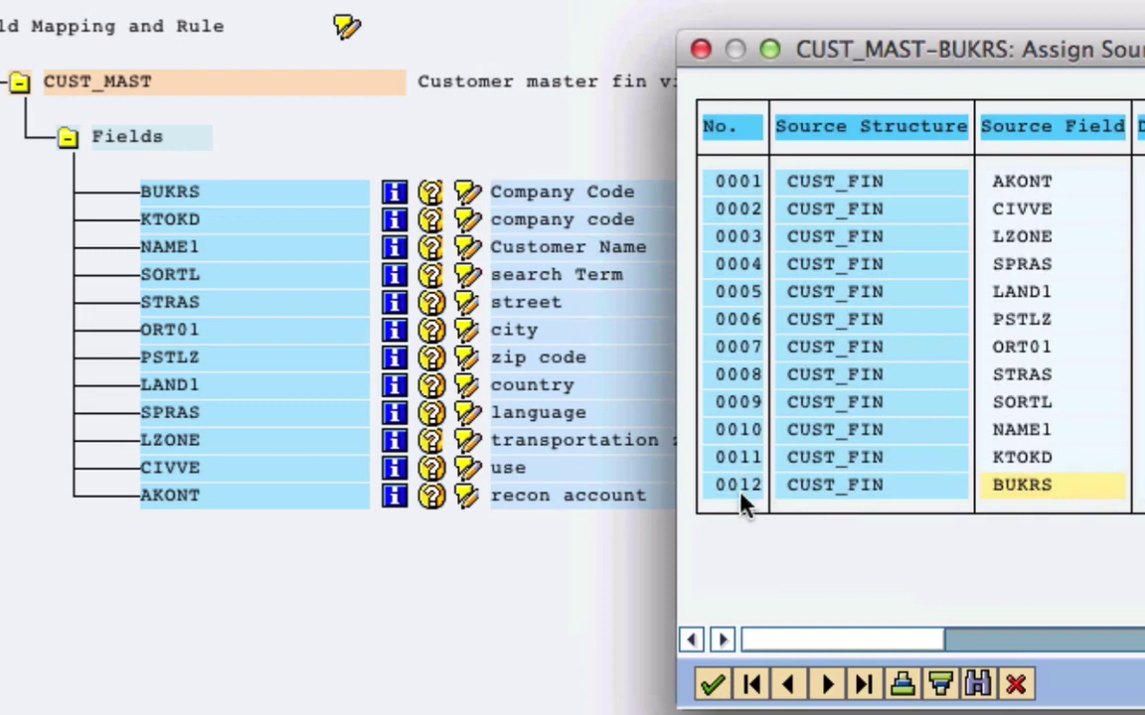
left_click(709, 685)
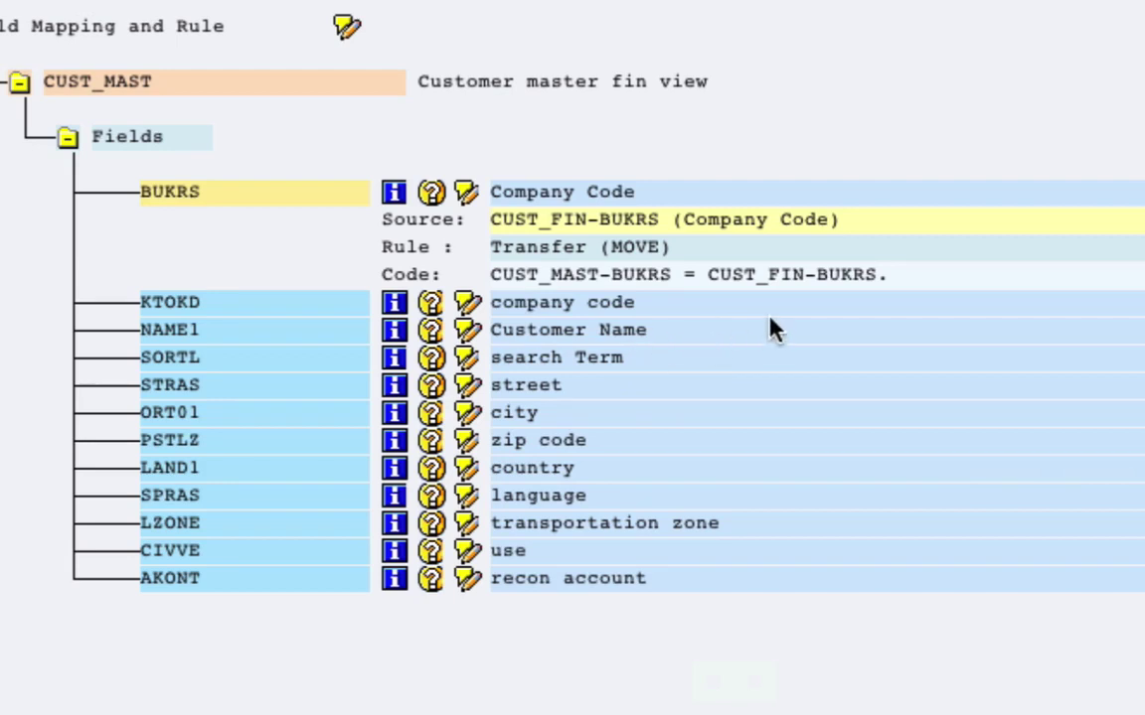
Assign source field CUST_FIN-KTOKD to the target field KTOKD and acknowledge the field length message
left_click(154, 308)
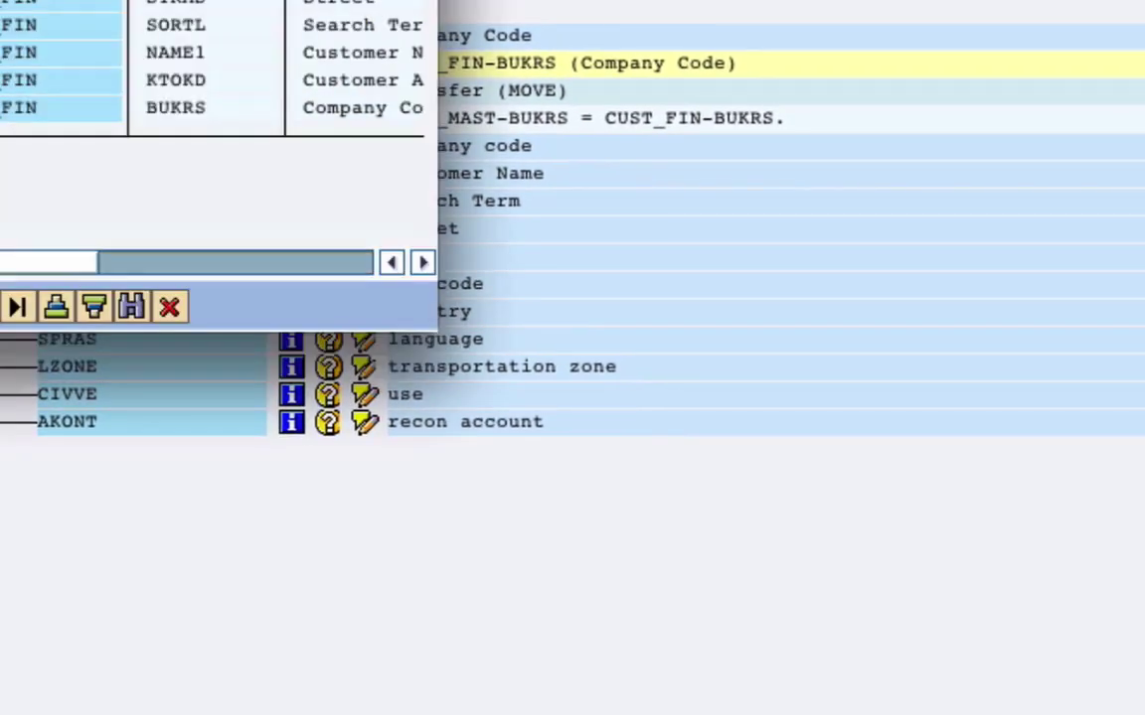
left_click_drag(2, 2, 875, 48)
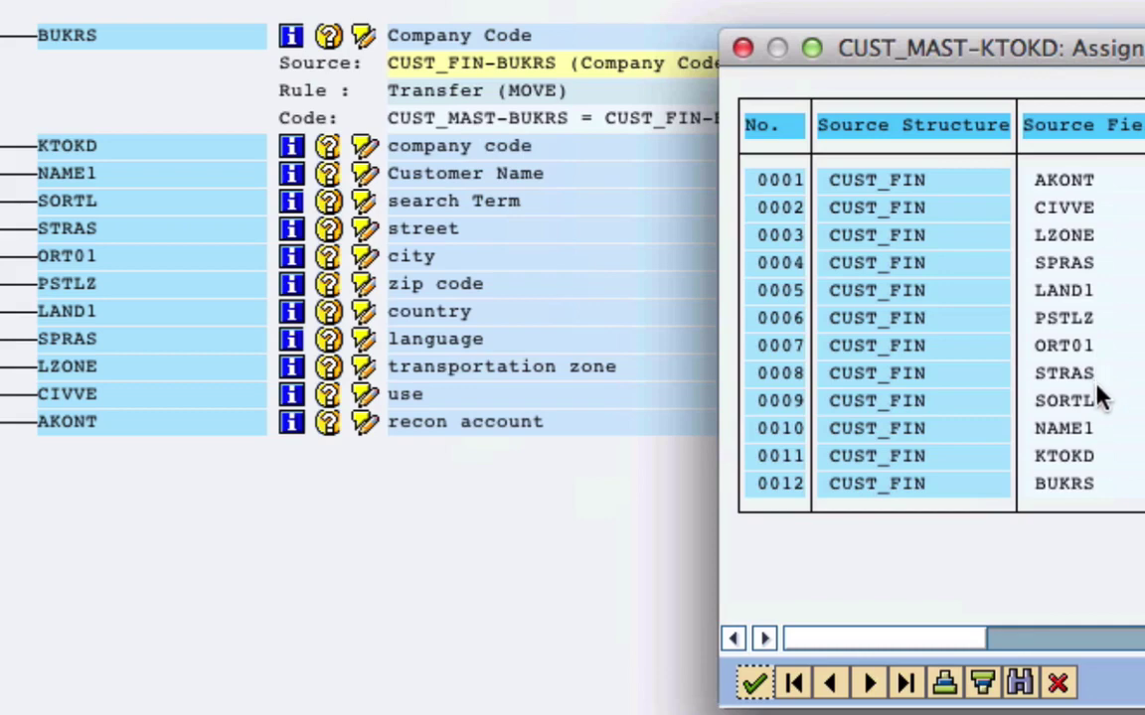
left_click(1069, 459)
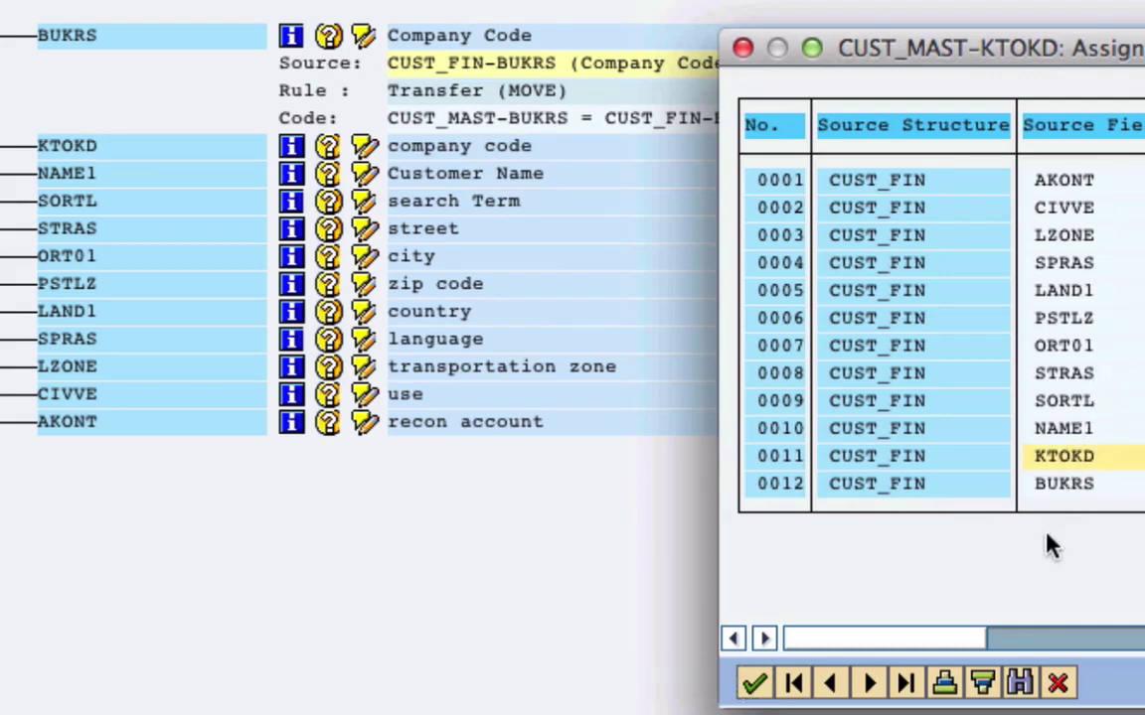
left_click(754, 683)
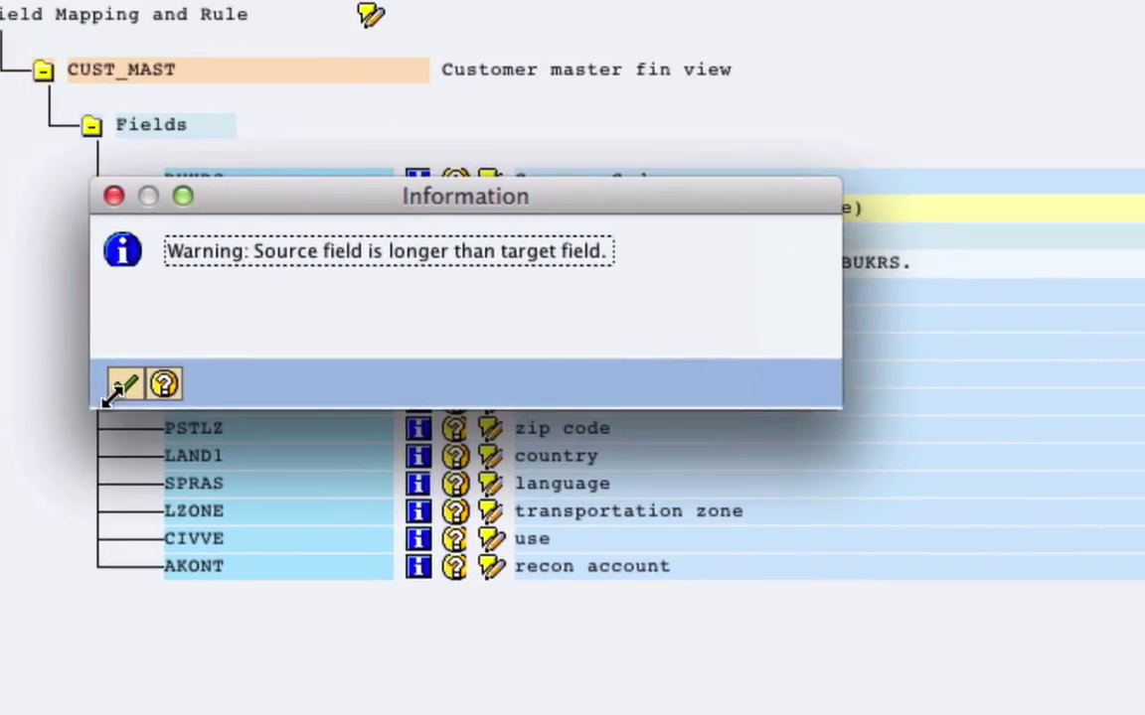
left_click(90, 342)
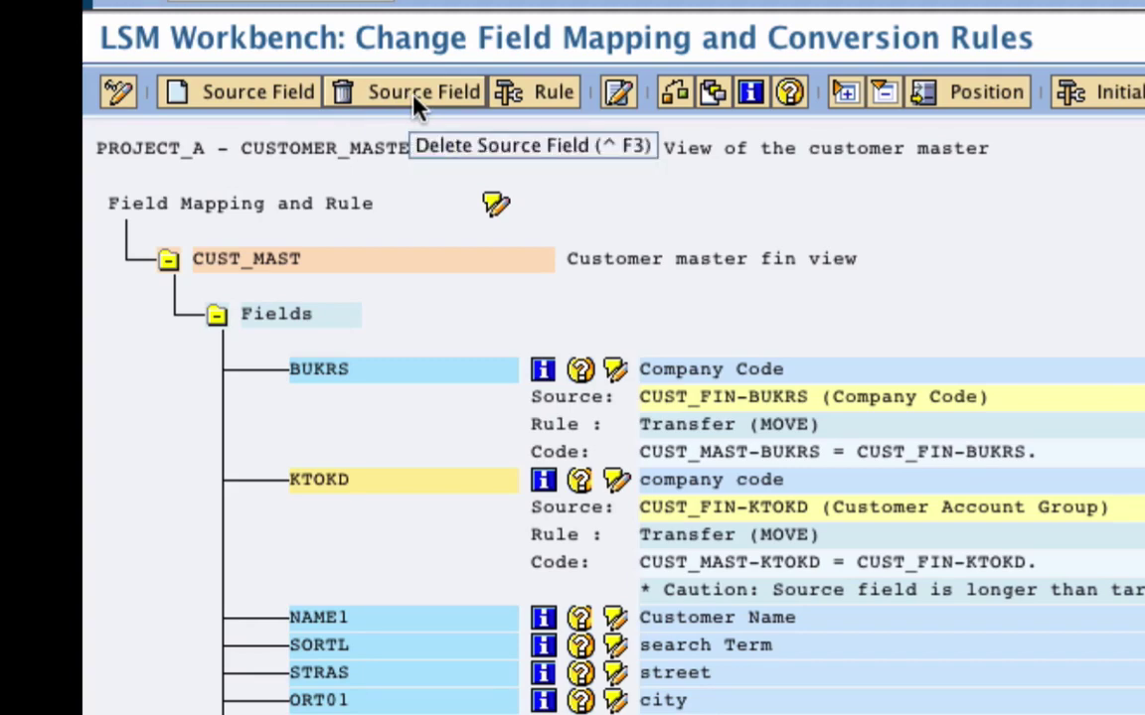
Delete the source field assigned to KTOKD and reset its rule to initial
left_click(415, 100)
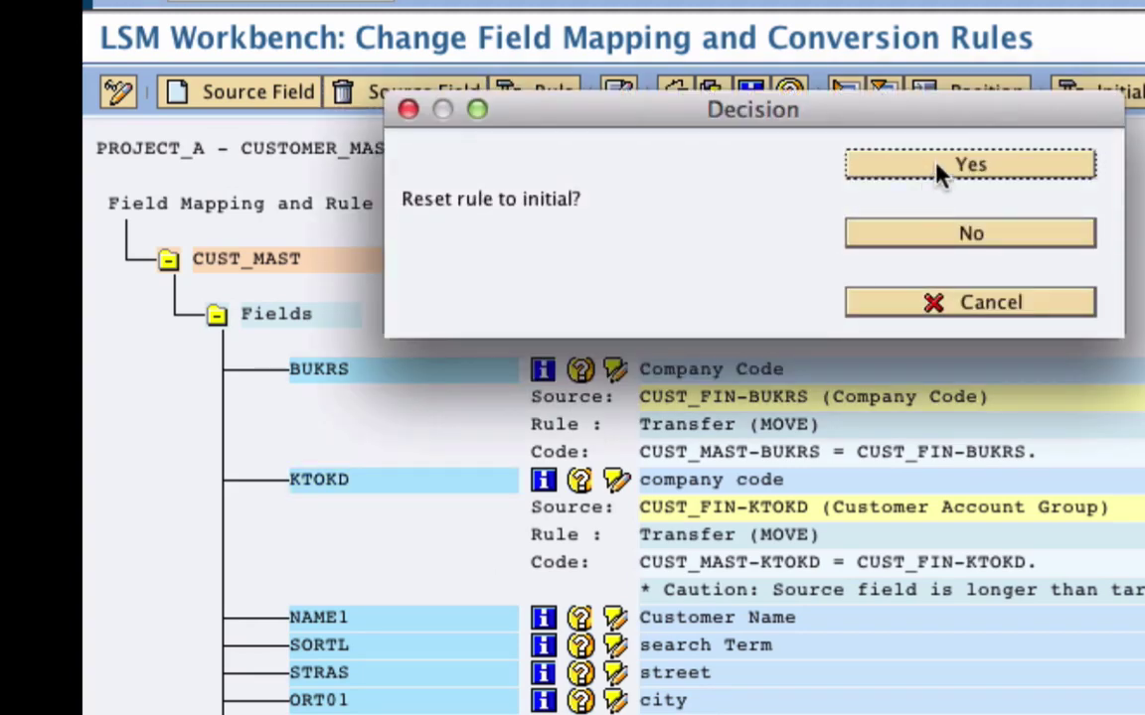
left_click(941, 167)
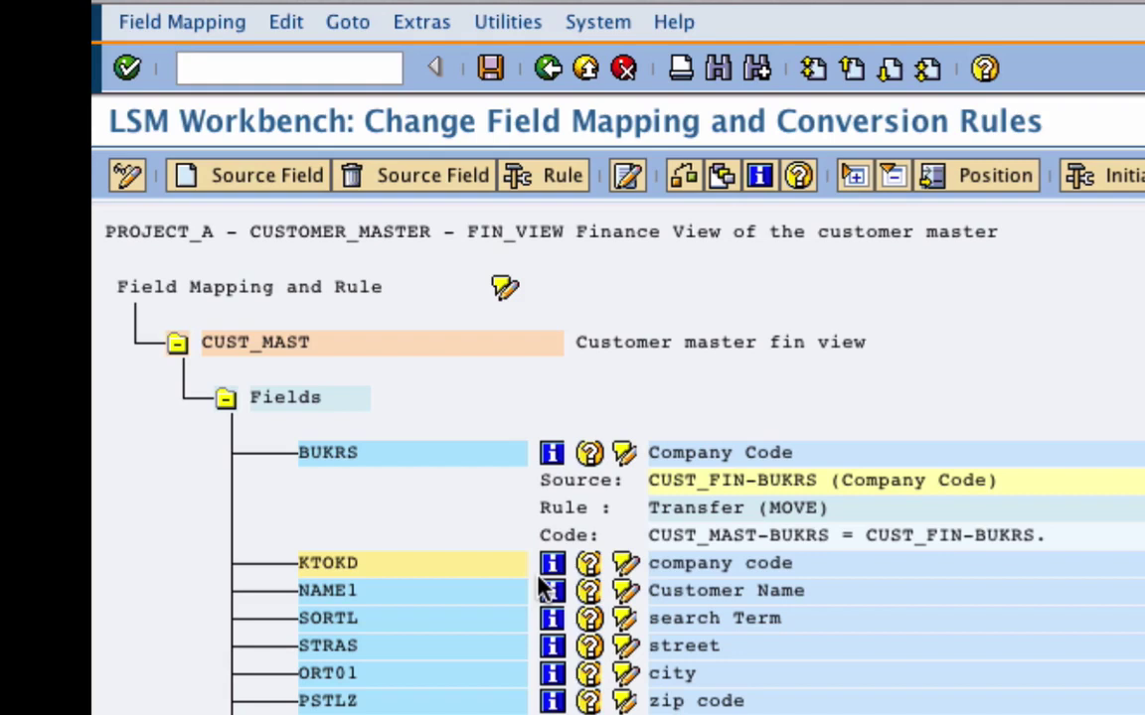
Run Auto-Field Mapping from the KTOKD position for initial target fields, matching the same names with Transfer (MOVE) and No Confirmation
left_click(460, 27)
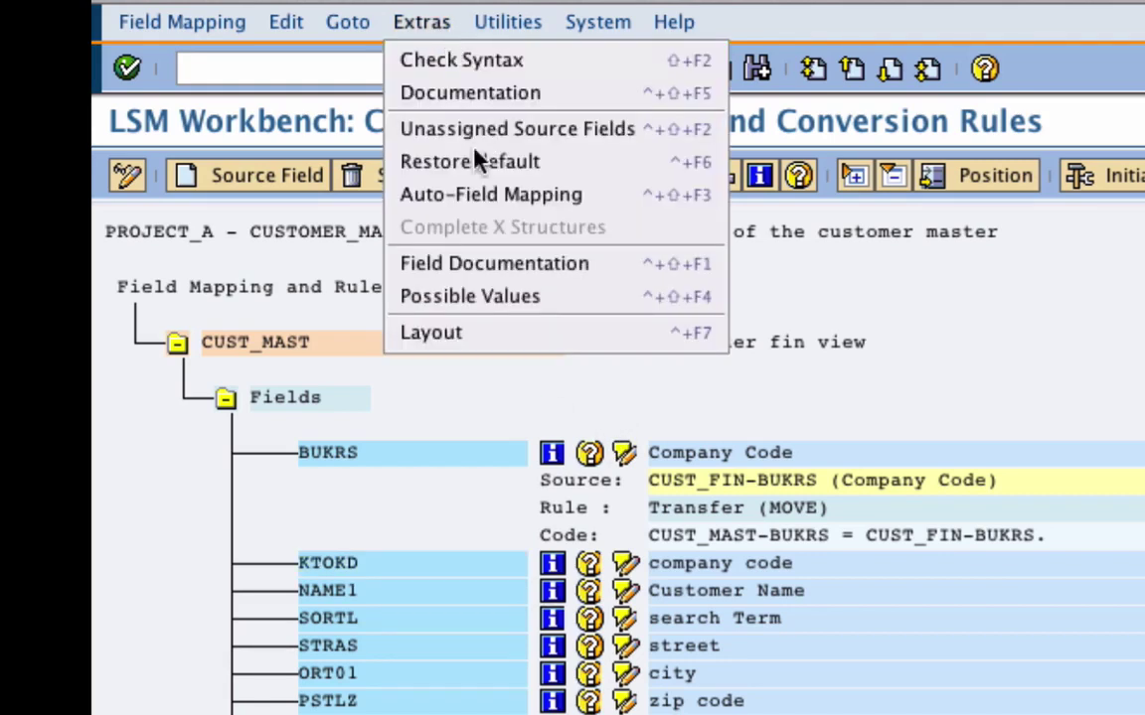
left_click(534, 196)
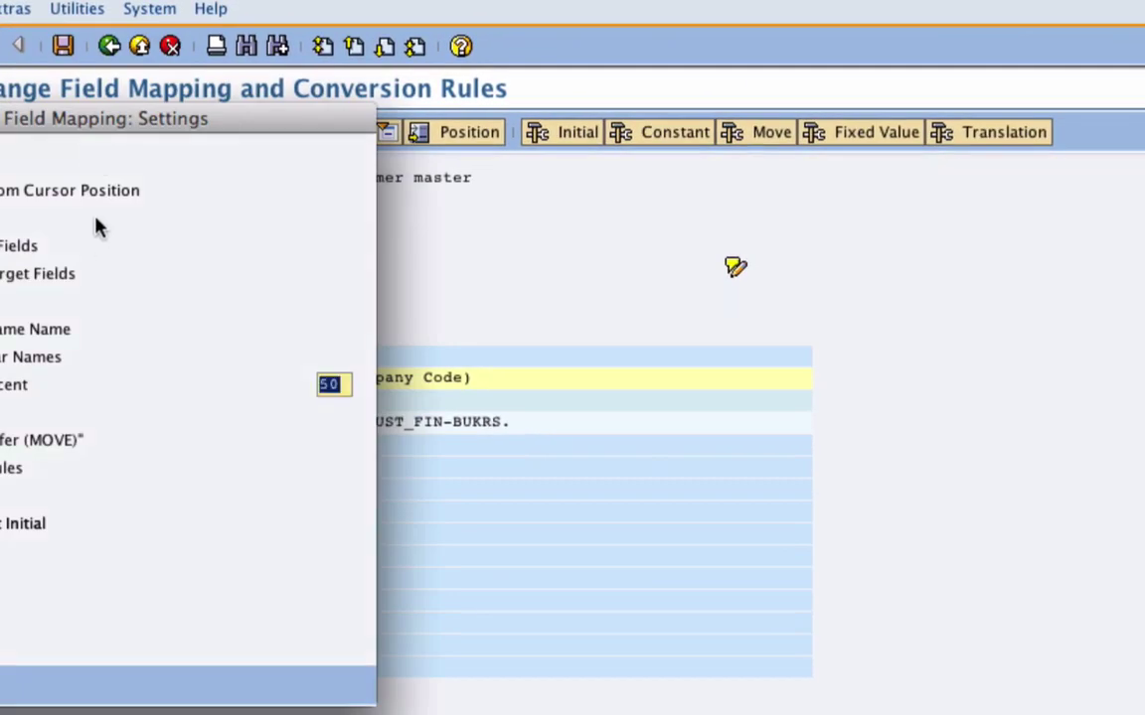
left_click_drag(121, 128, 823, 116)
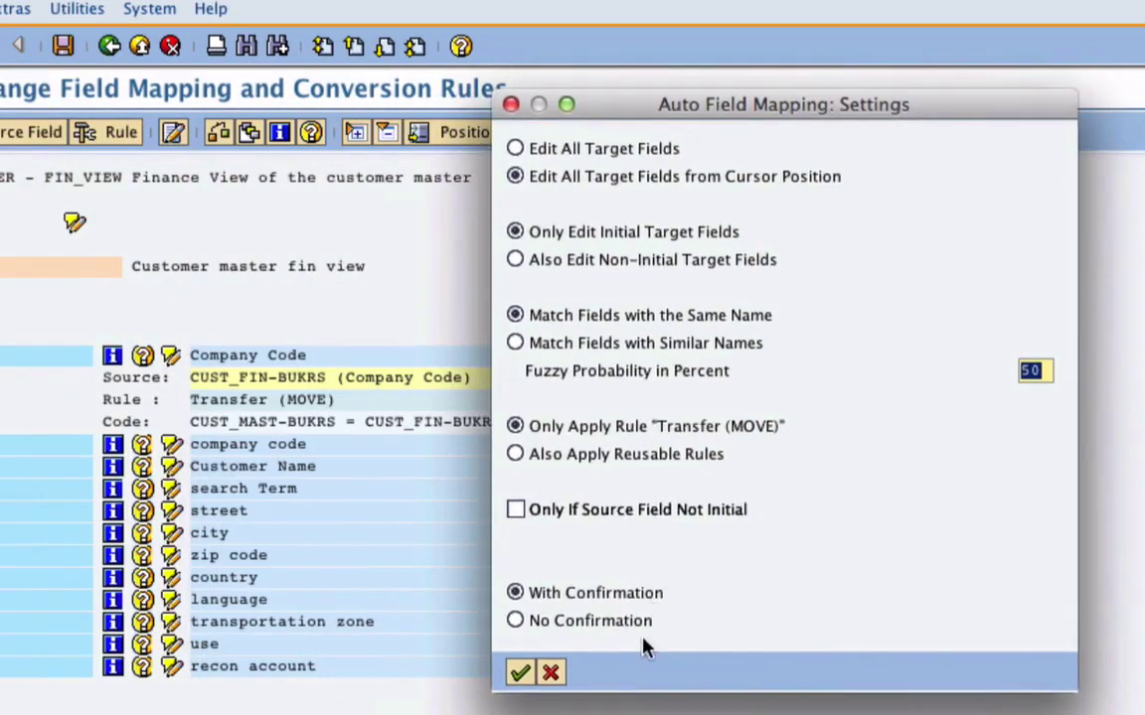
left_click(516, 620)
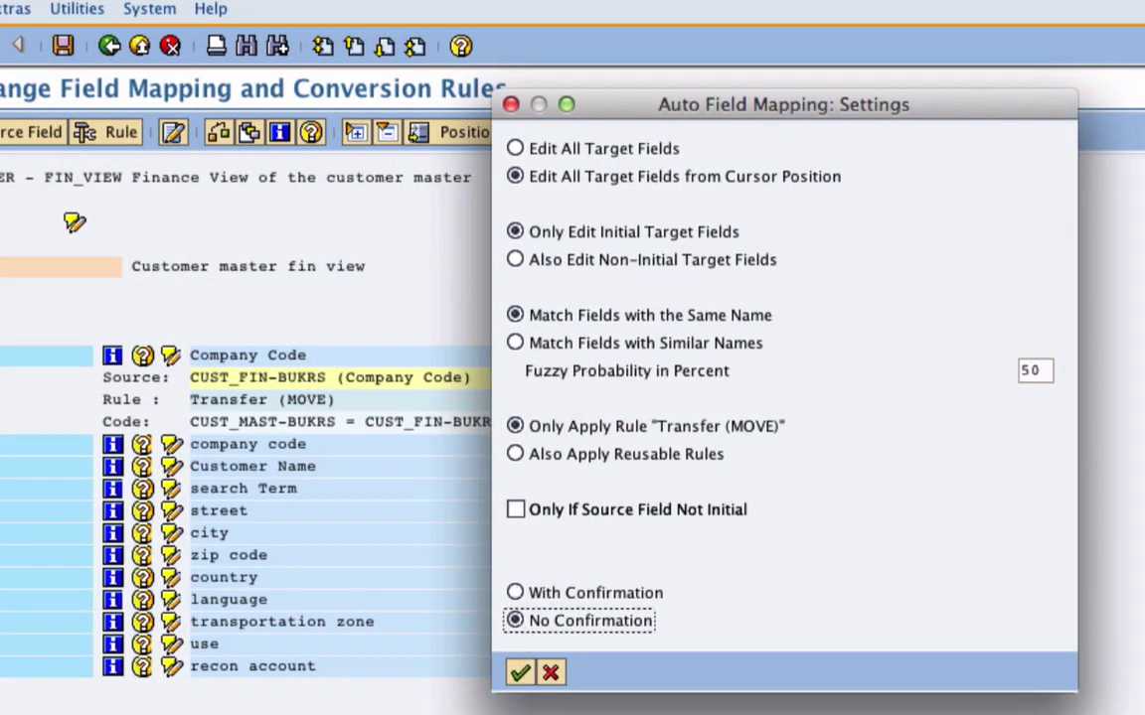
left_click(519, 674)
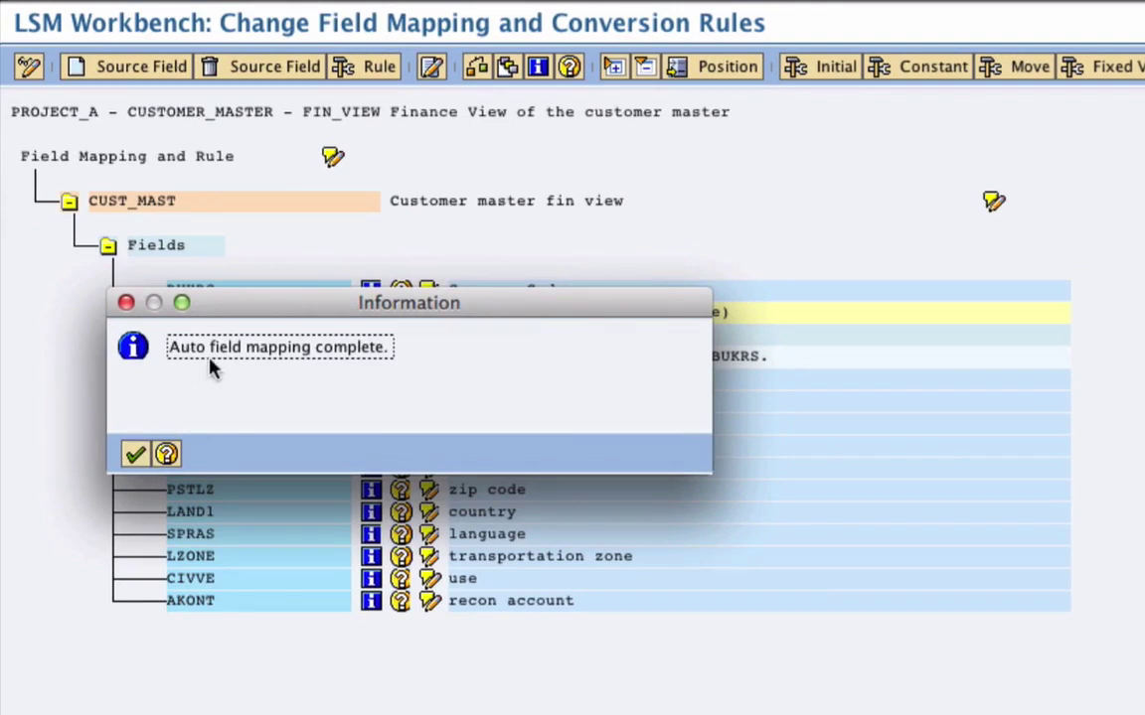
left_click(135, 454)
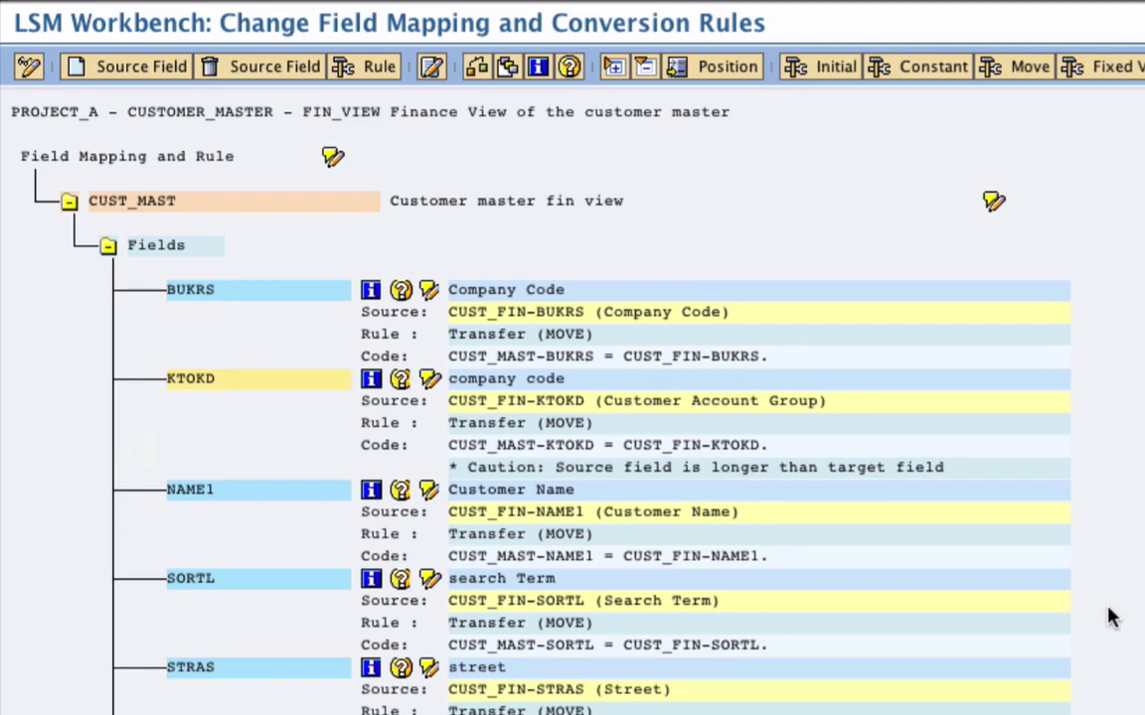
left_click_drag(167, 289, 205, 288)
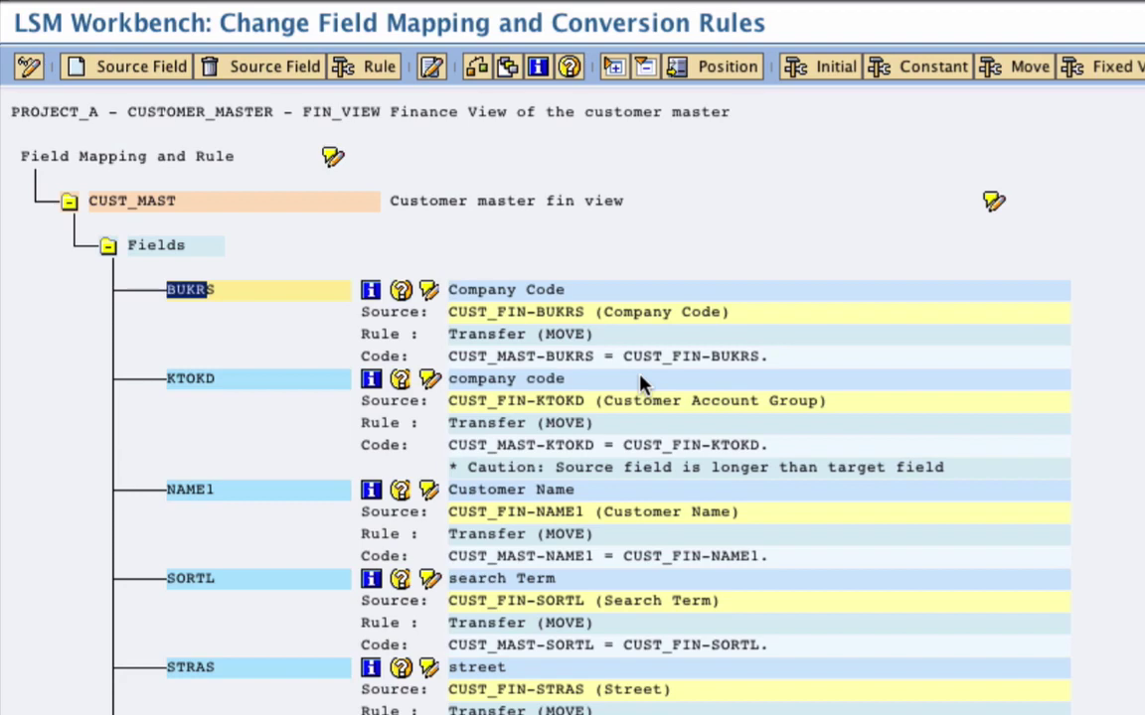
Check the transfer code mapping CUST_FIN-SORTL to the SORTL target field and return to the list of process steps
left_click(192, 584)
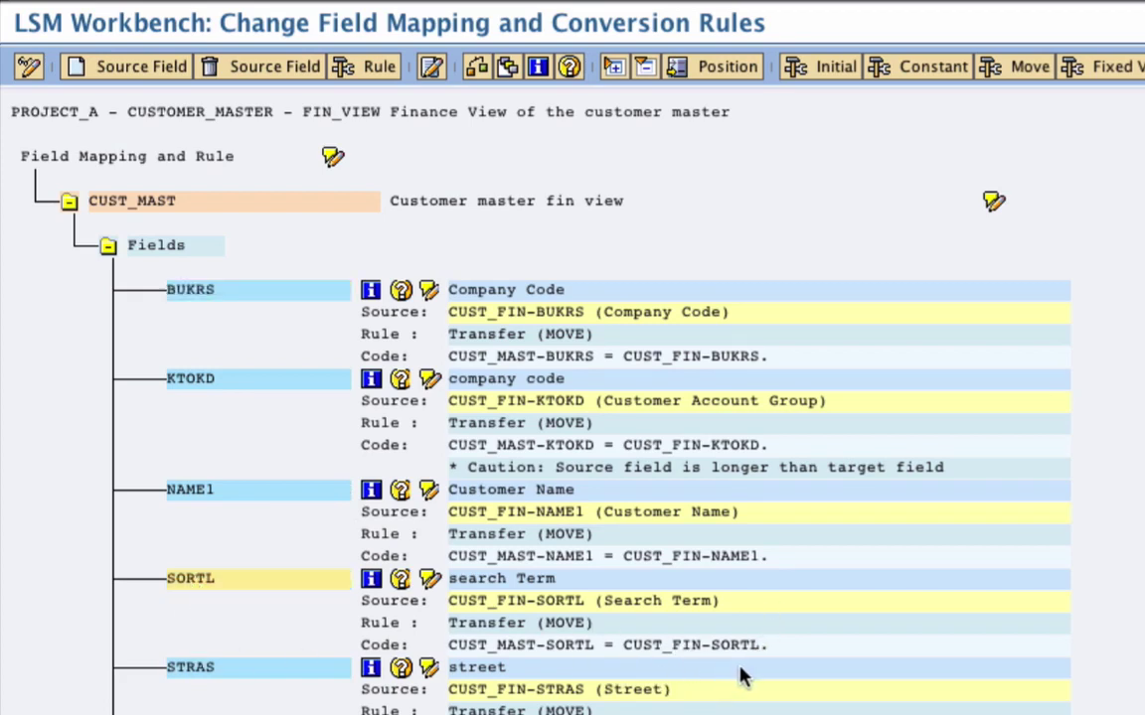
left_click_drag(633, 645, 762, 646)
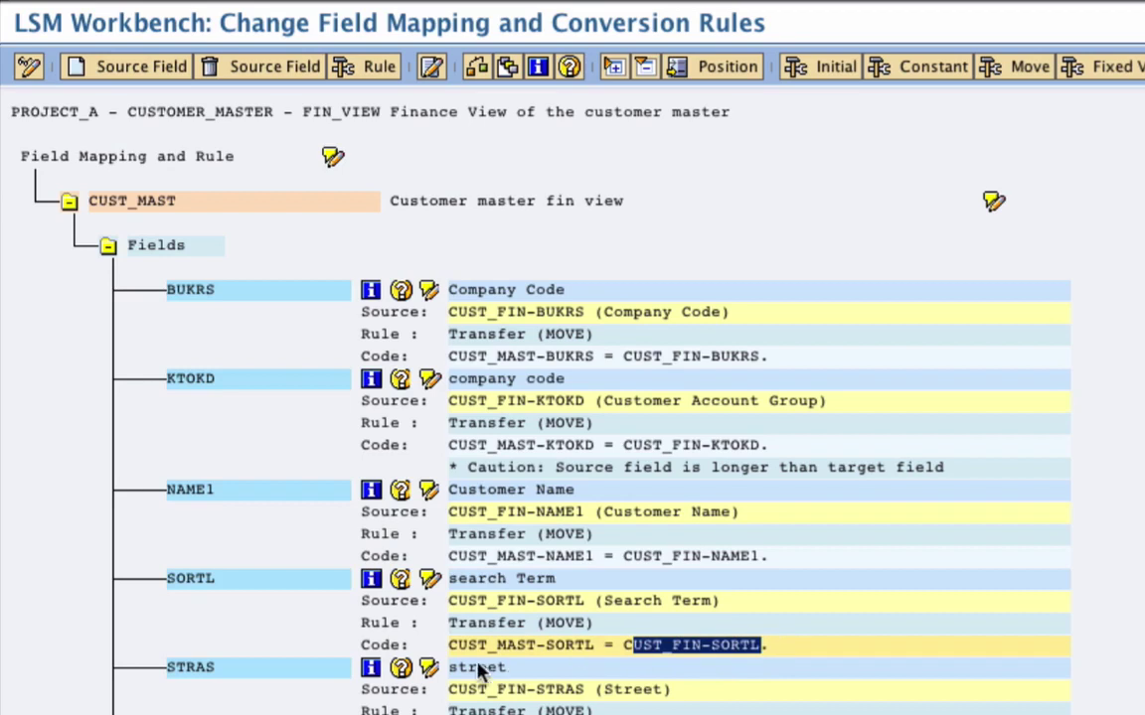
left_click(452, 645)
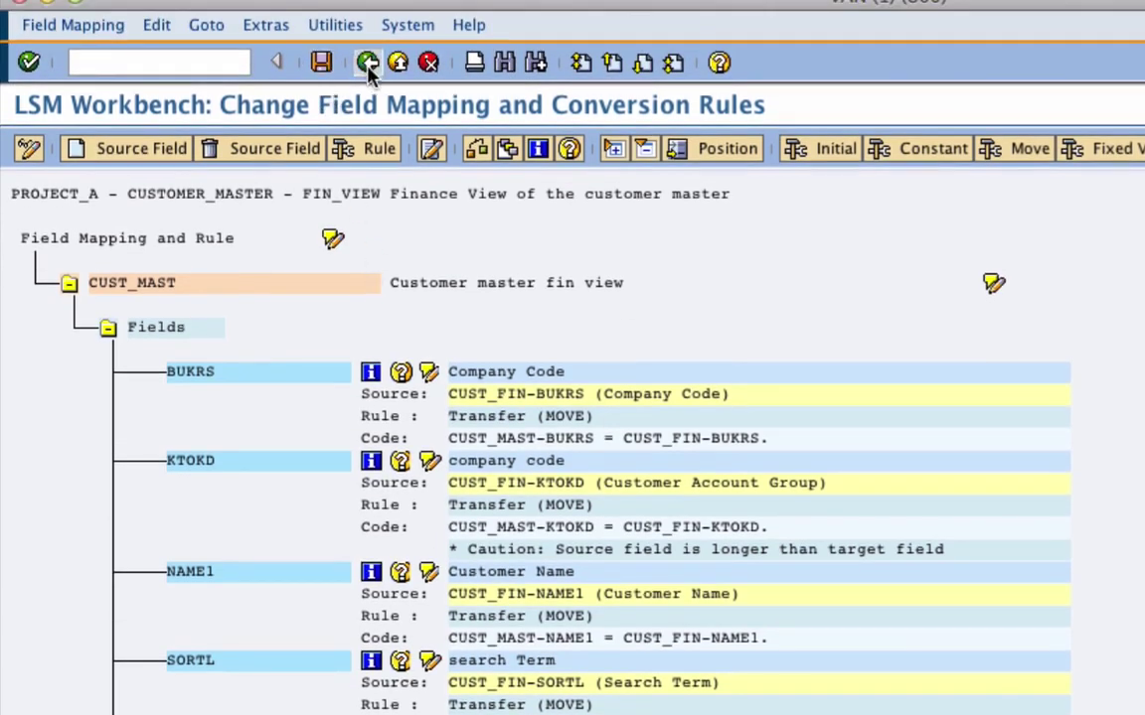
left_click(368, 63)
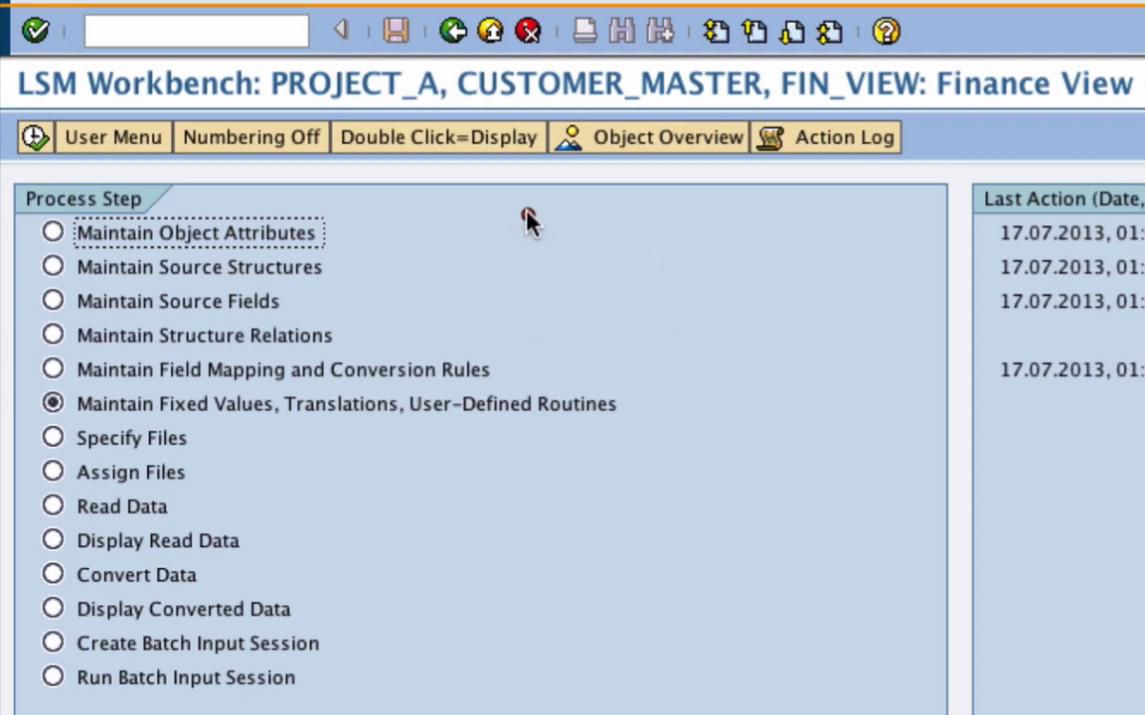
mouse_move(532, 215)
left_mouse_down()
mouse_move(564, 330)
mouse_move(548, 388)
left_mouse_up()
left_click_drag(617, 282, 617, 328)
left_click_drag(592, 288, 595, 342)
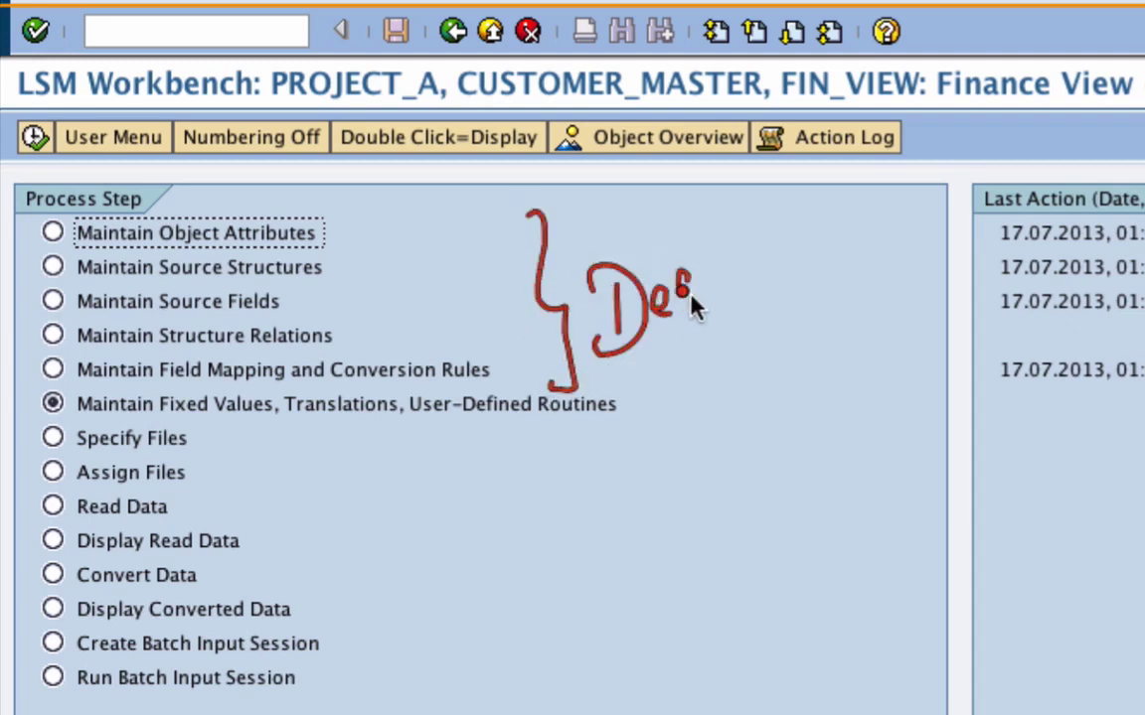
left_click_drag(717, 295, 736, 316)
left_click_drag(740, 288, 747, 319)
left_click_drag(765, 271, 777, 288)
left_click_drag(496, 435, 863, 298)
left_click(801, 284)
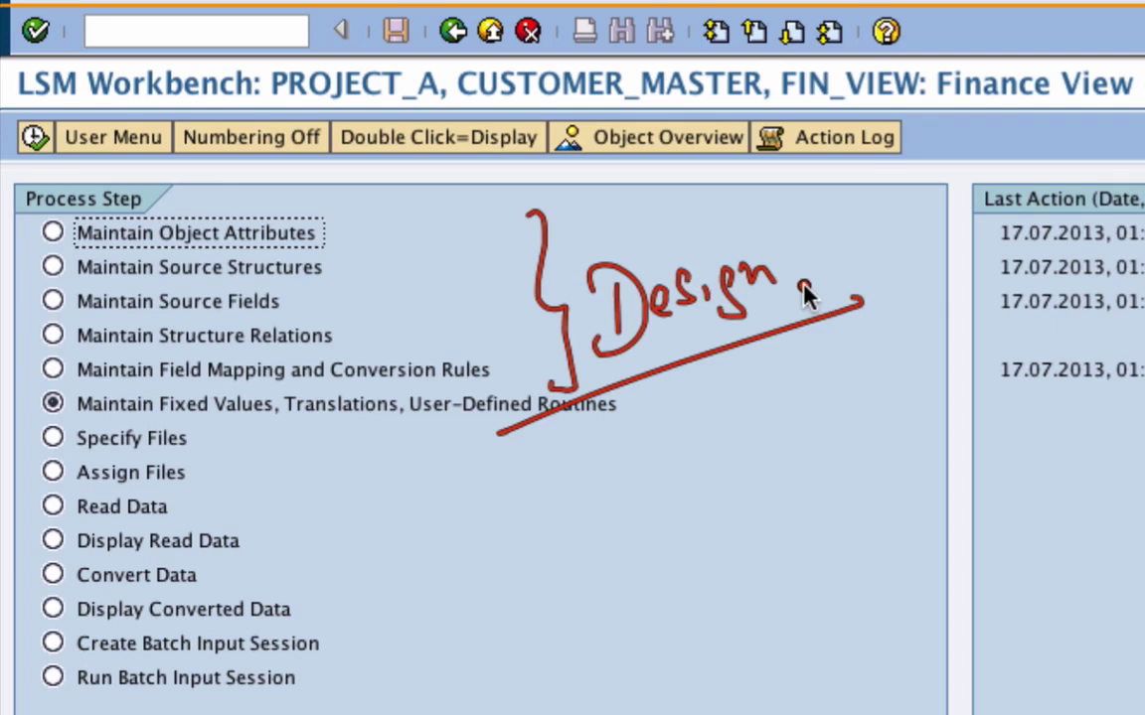
mouse_move(95, 422)
left_mouse_down()
mouse_move(45, 426)
mouse_move(140, 403)
mouse_move(636, 404)
left_mouse_up()
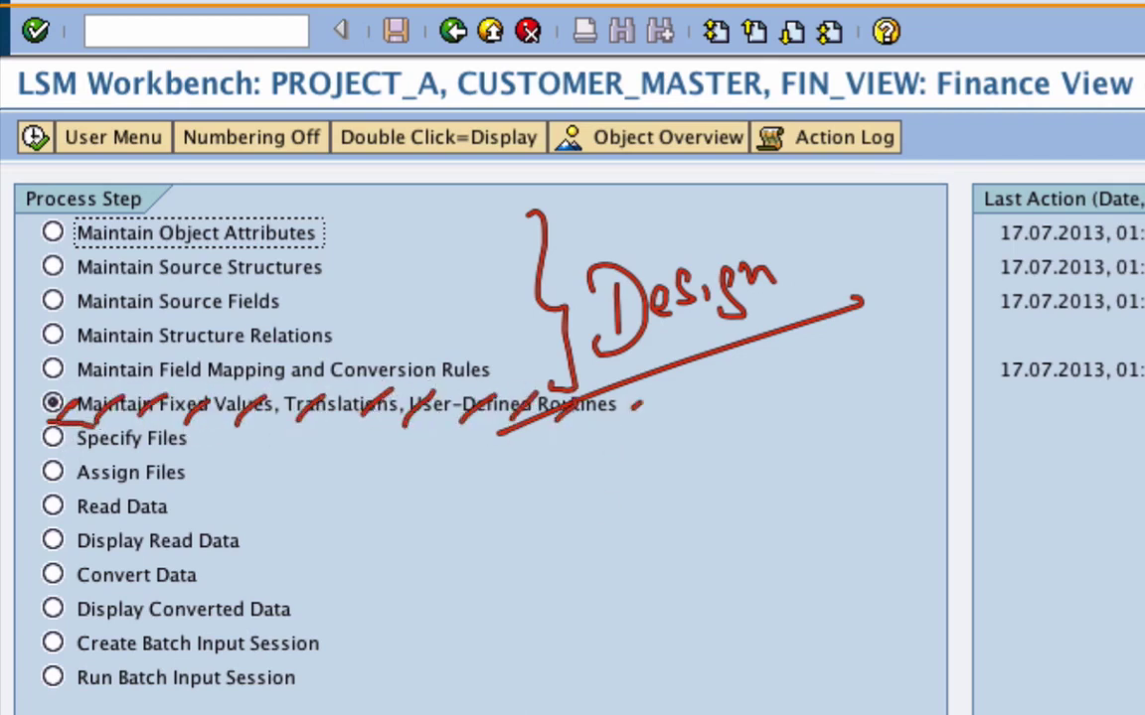
left_click_drag(316, 433, 333, 700)
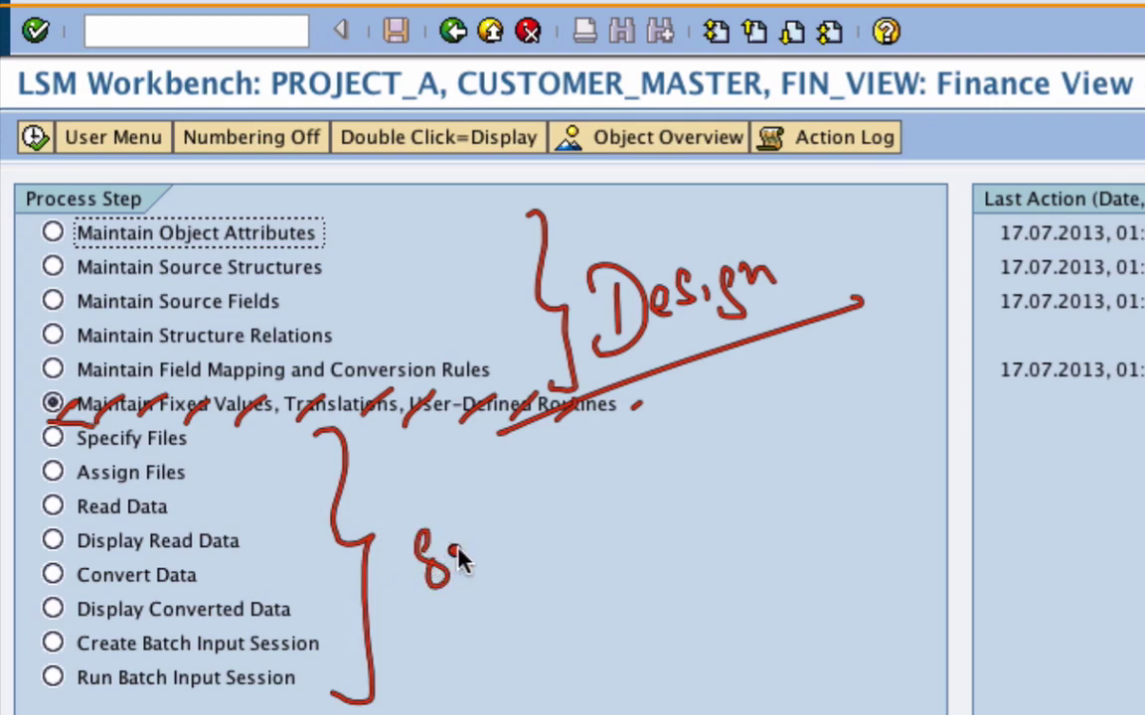
mouse_move(507, 529)
left_mouse_down()
mouse_move(536, 524)
mouse_move(516, 569)
mouse_move(572, 551)
left_mouse_up()
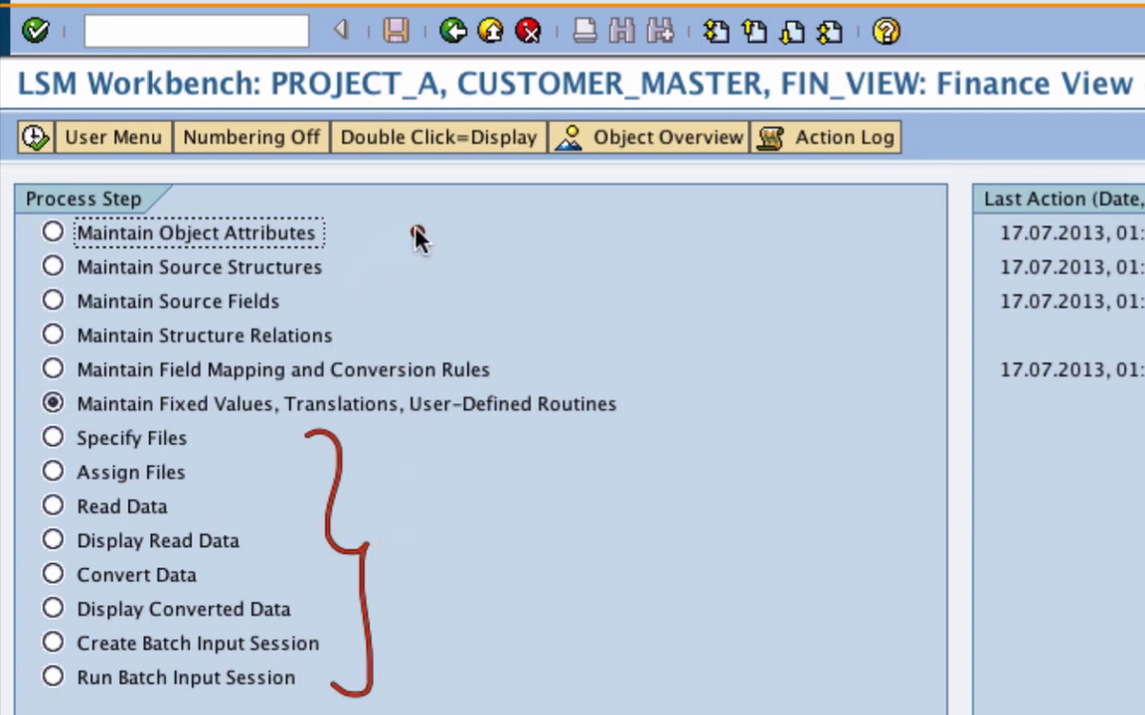
mouse_move(394, 212)
left_mouse_down()
mouse_move(475, 293)
mouse_move(492, 376)
left_mouse_up()
left_click_drag(544, 282, 437, 522)
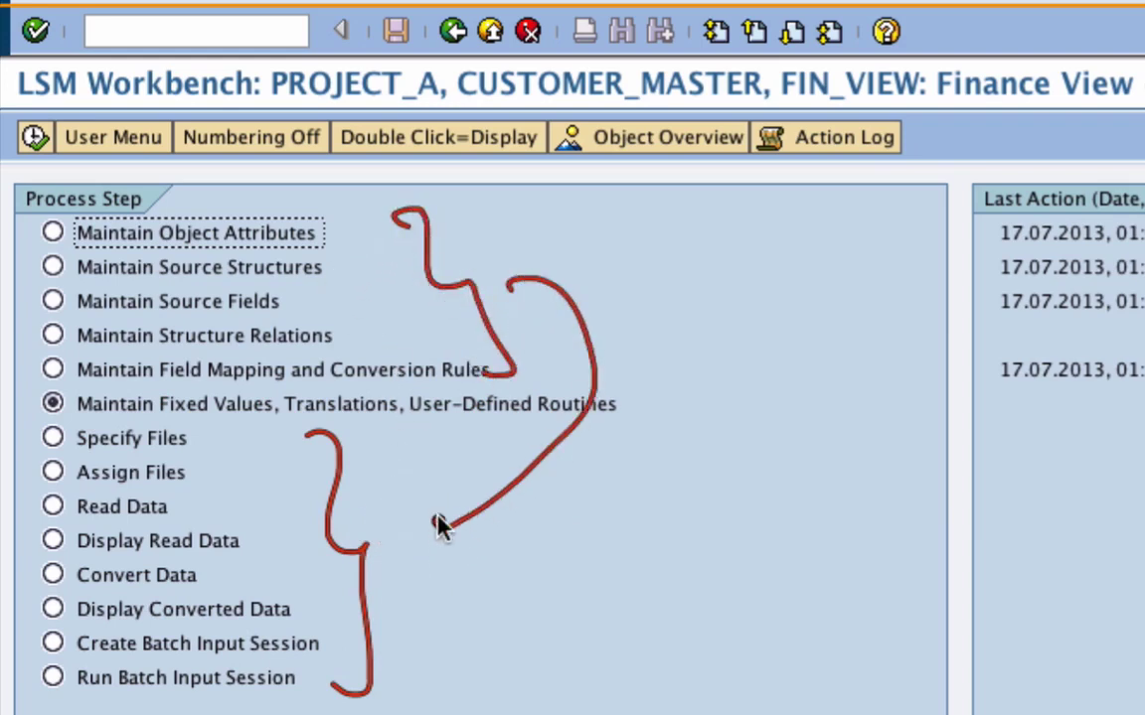